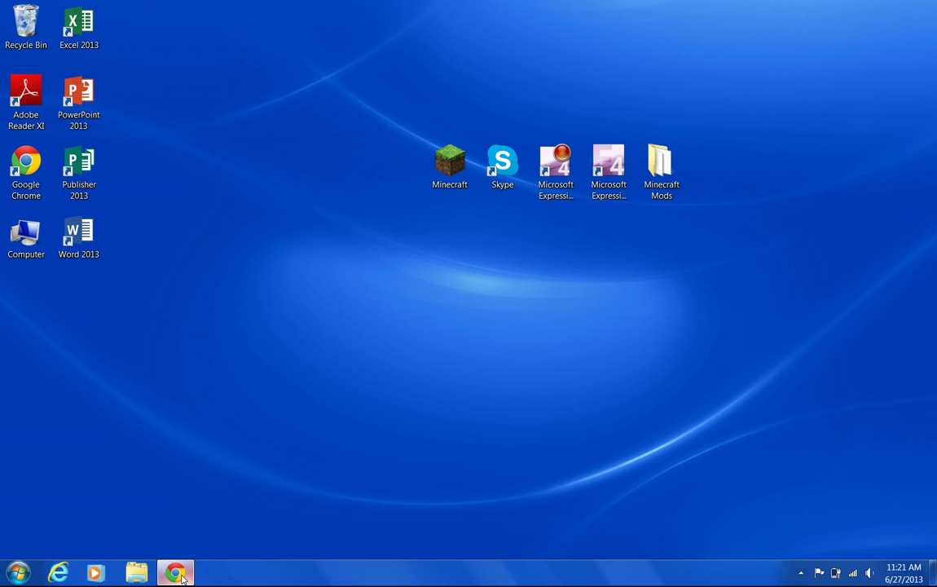
Step: Switch to Google Chrome and review the 7-Zip, Minecraft Forge and ChickenBones mods pages, including the 7-Zip 32-bit and 64-bit downloads
mouse_move(182, 576)
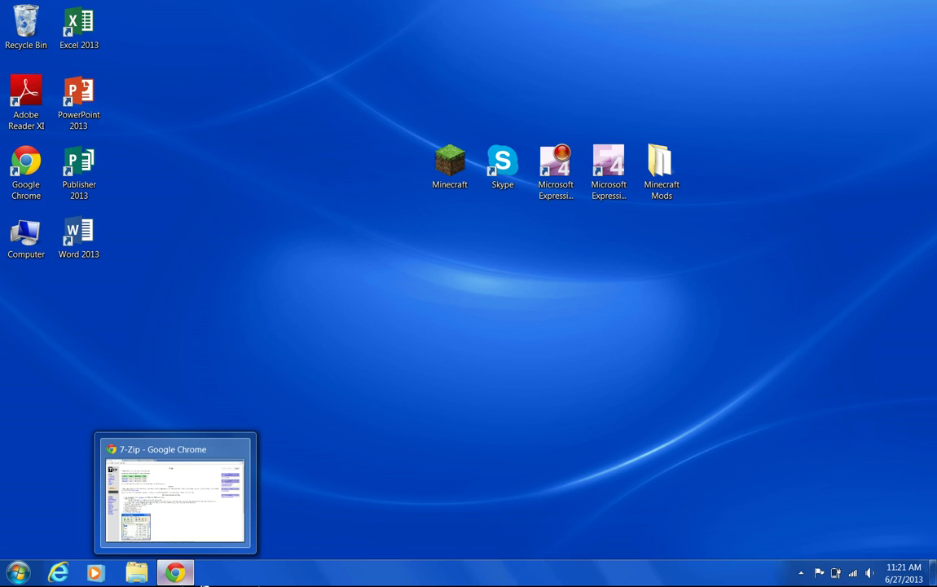
click(188, 576)
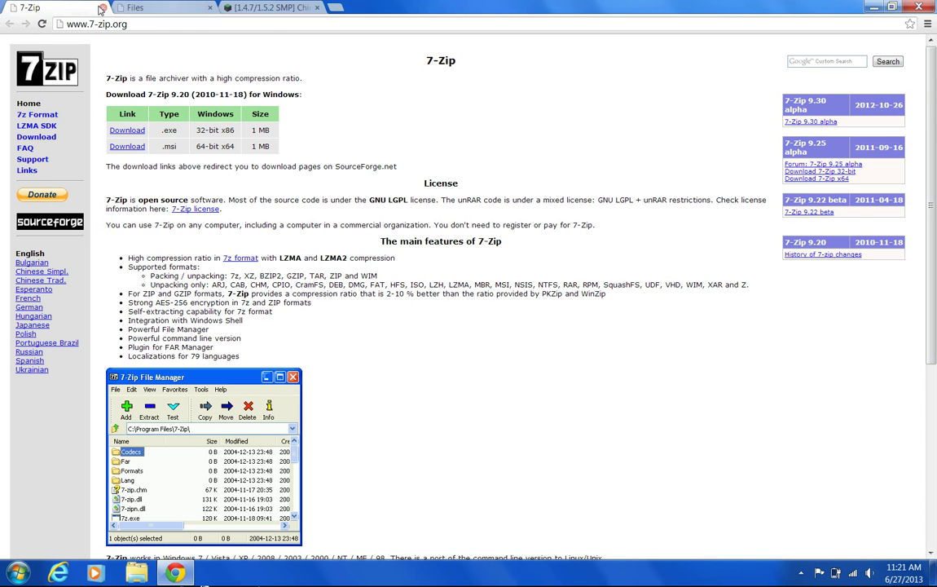
click(145, 9)
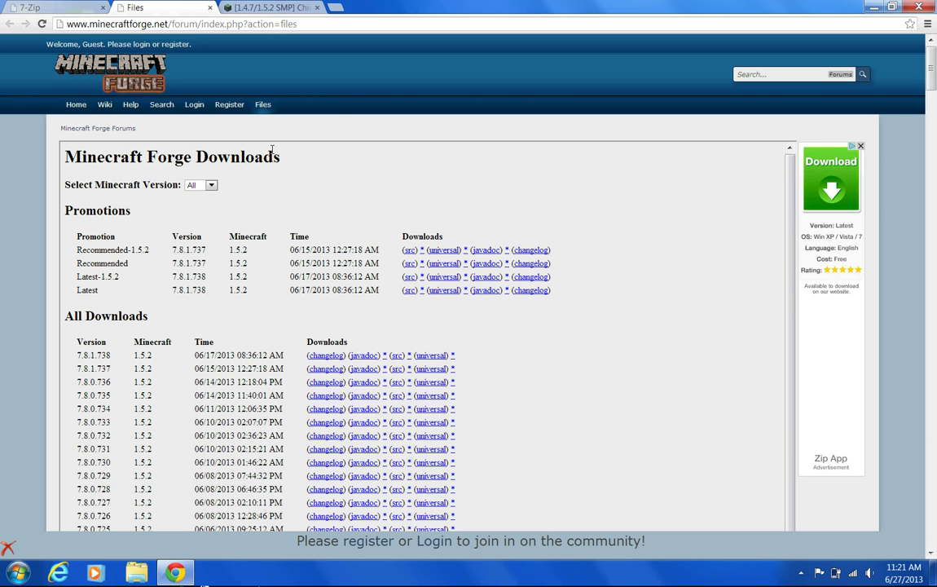
click(231, 8)
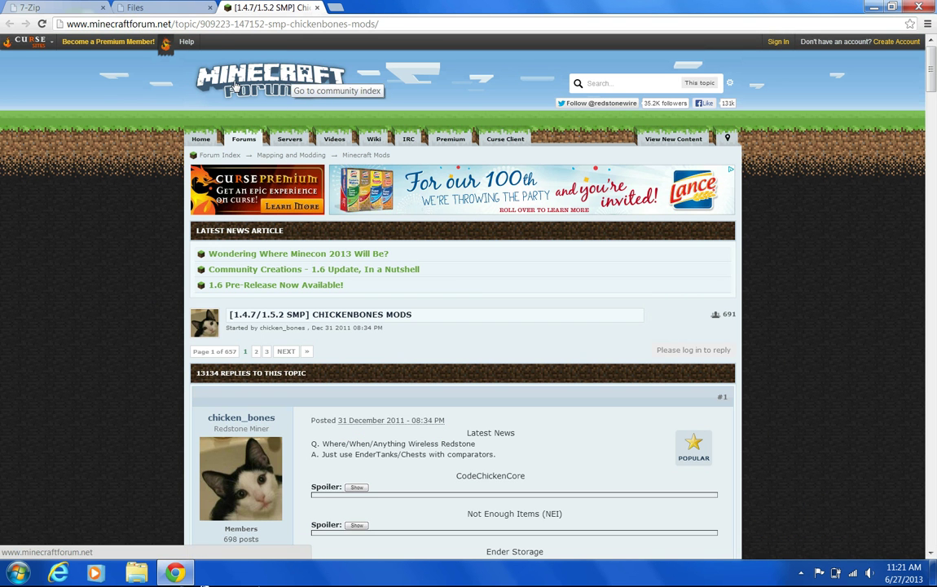
click(75, 9)
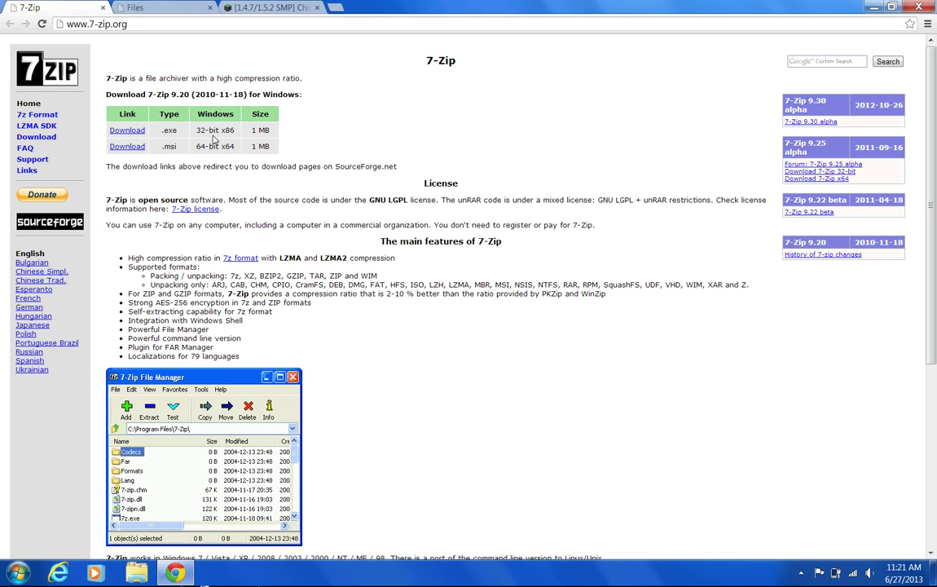
drag(214, 135, 179, 119)
click(152, 137)
Step: Follow the universal download of Minecraft Forge 7.8.1.738 for 1.5.2 through to its adf.ly page, and close that page
click(159, 7)
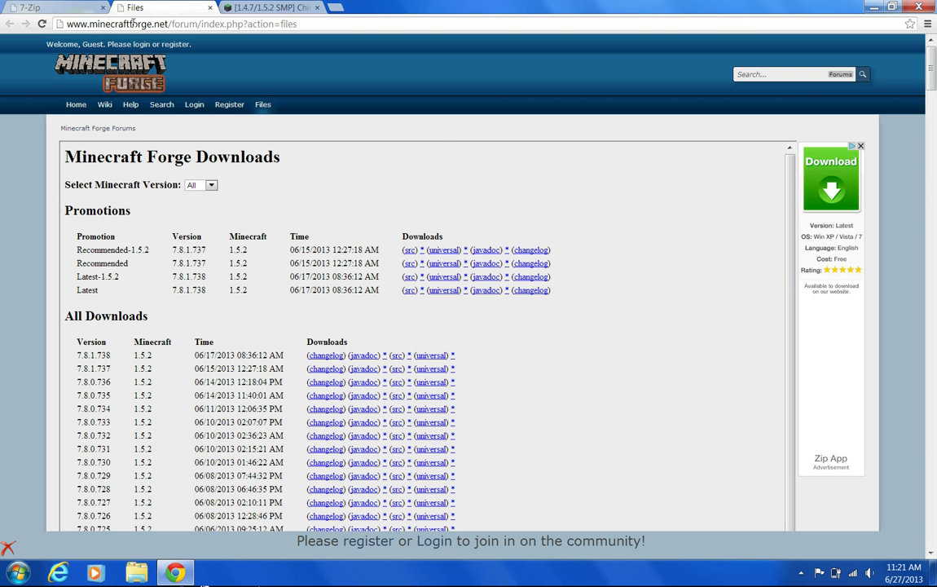
scroll(335, 355, down, 4)
scroll(318, 352, up, 4)
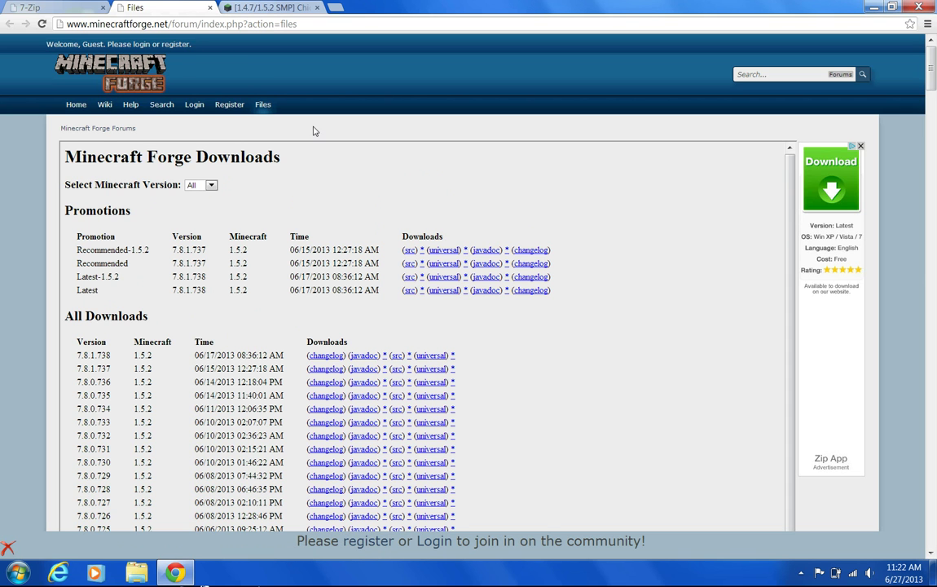
click(429, 357)
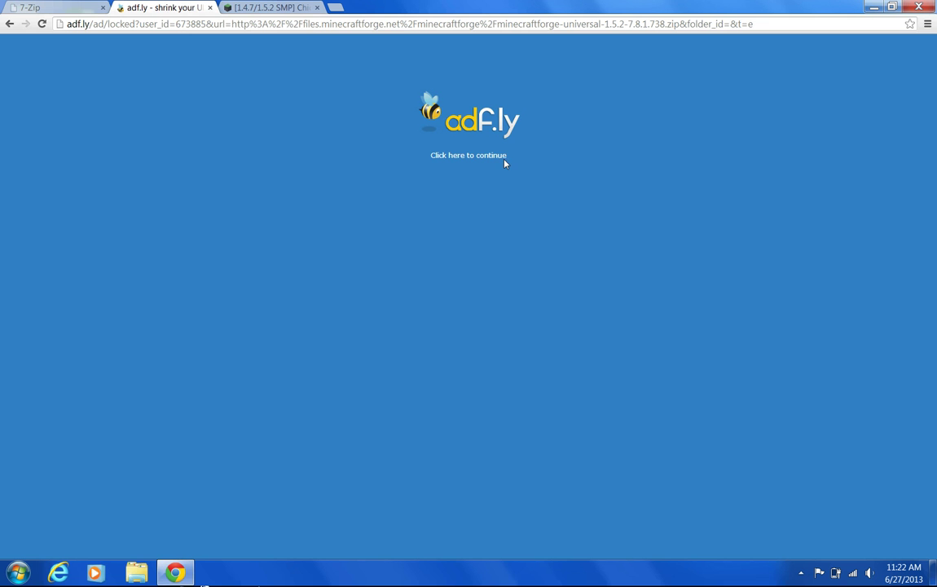
click(455, 157)
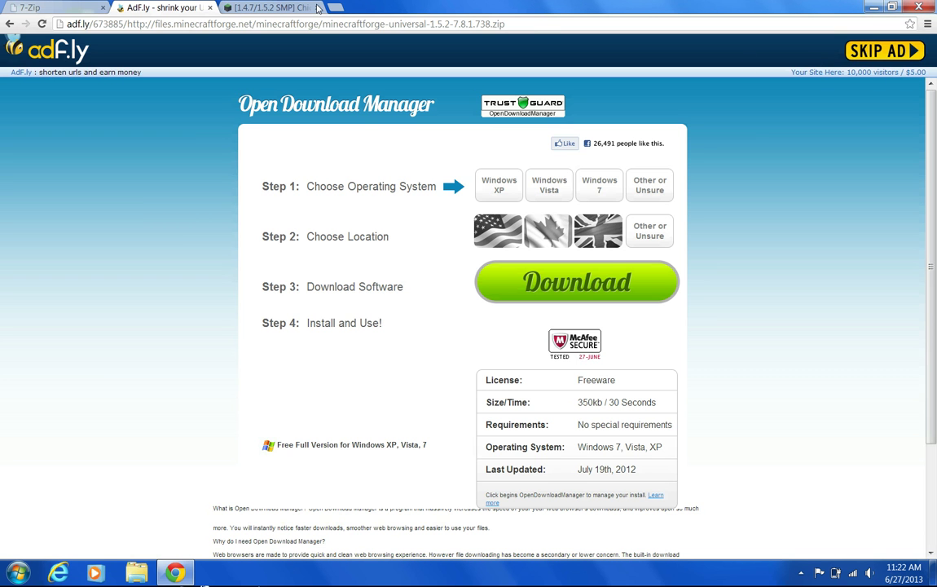
click(210, 8)
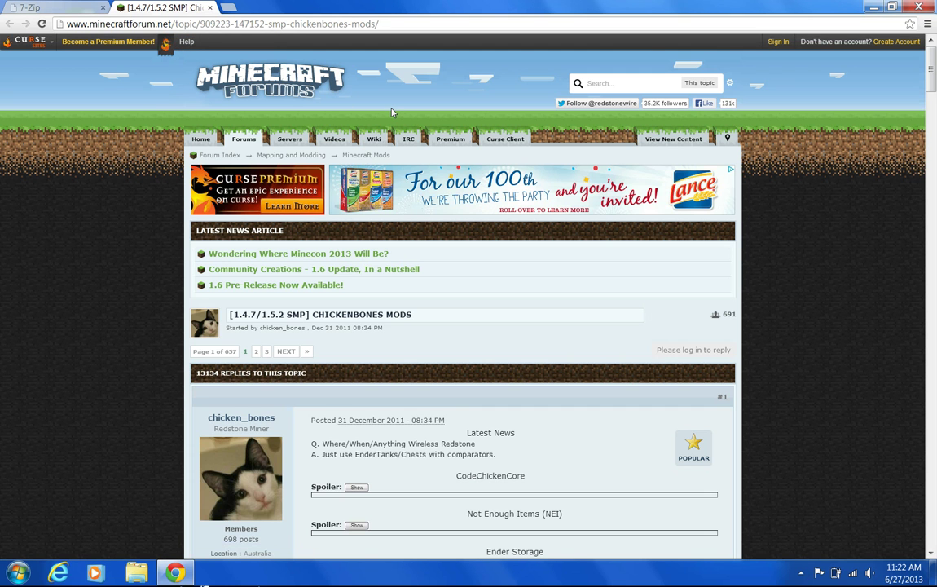
Step: Reveal the CodeChickenCore spoiler in the ChickenBones mods topic and locate its mc1.5.2 download
scroll(396, 122, down, 1)
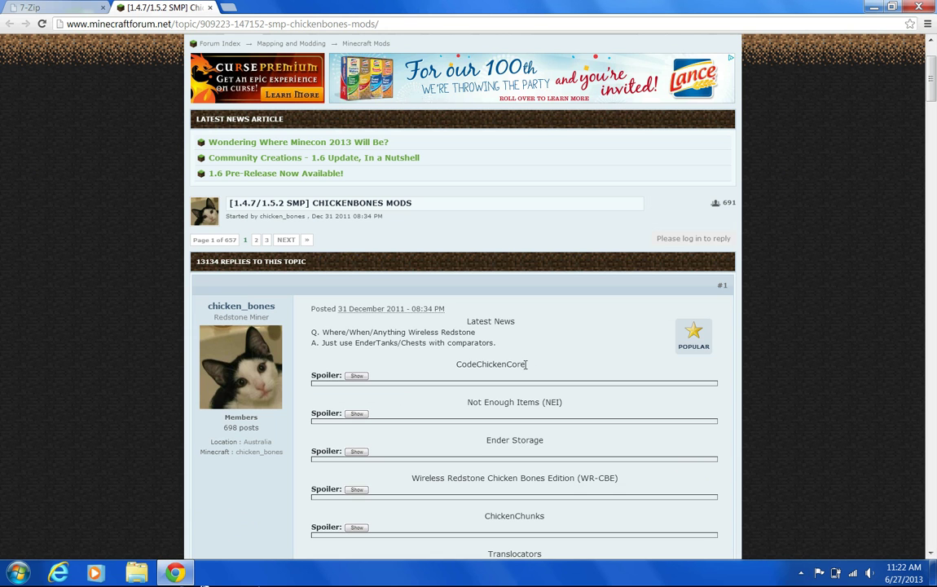
drag(522, 367, 449, 370)
click(408, 374)
click(356, 377)
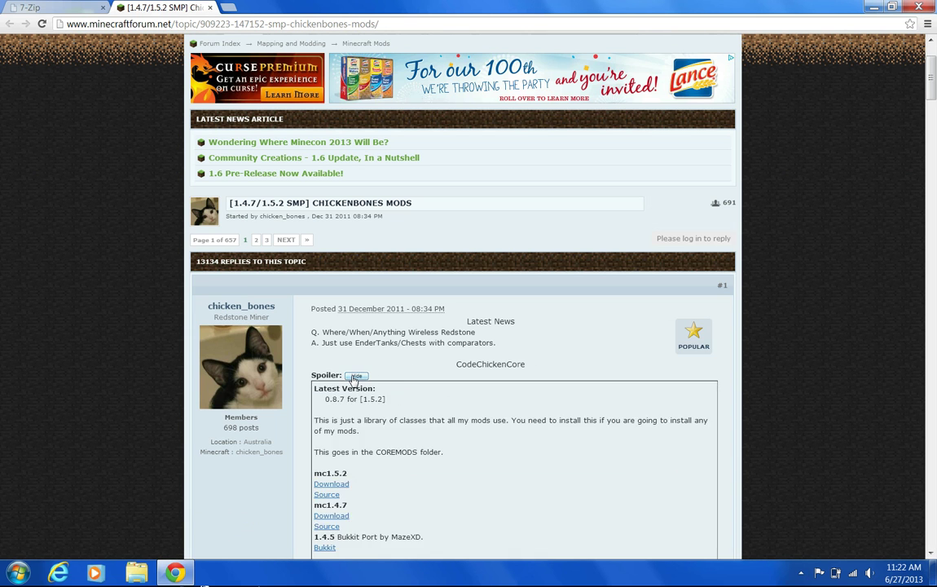
scroll(389, 398, down, 2)
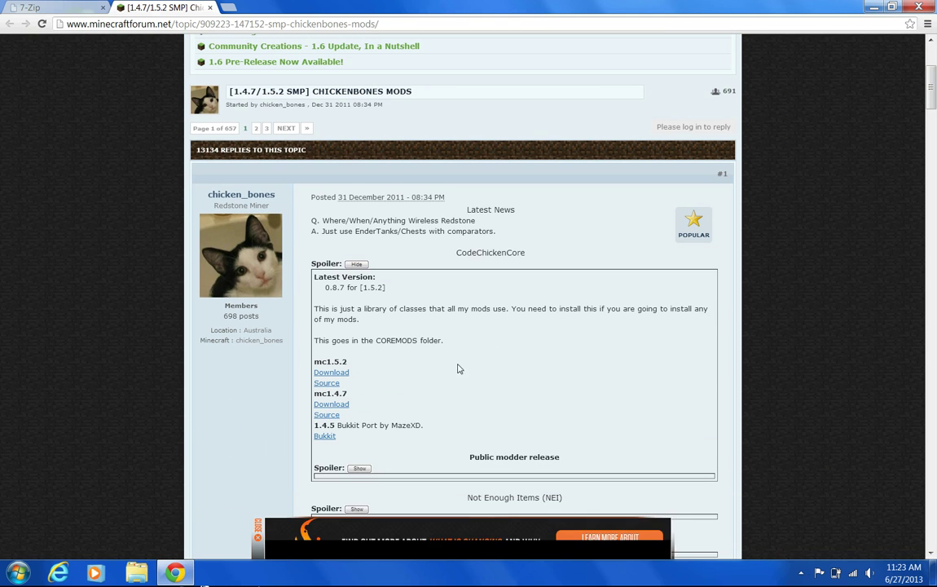
click(339, 377)
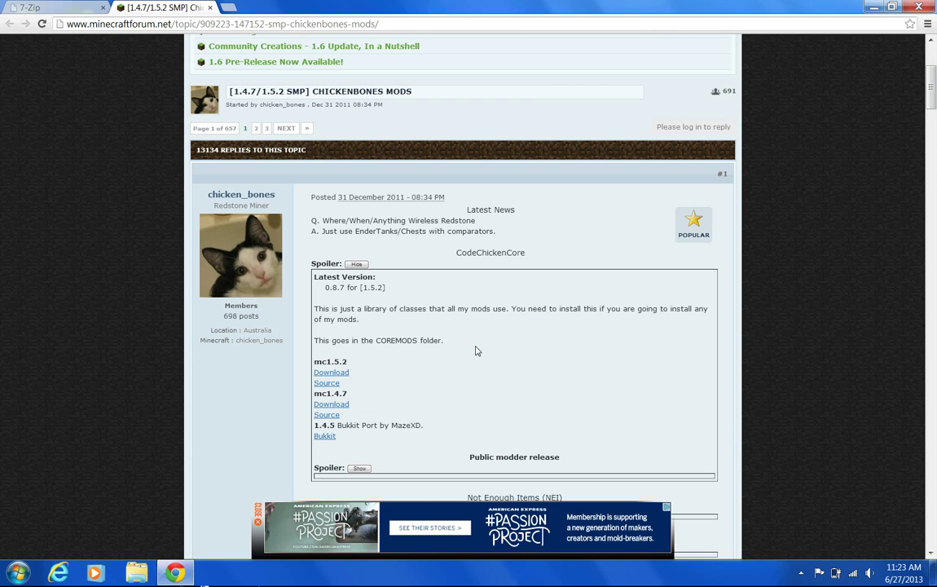
Step: Reveal Install Instructions + Downloads under Not Enough Items (NEI) to locate the mc1.5.2 download, and close the browser
scroll(450, 368, down, 3)
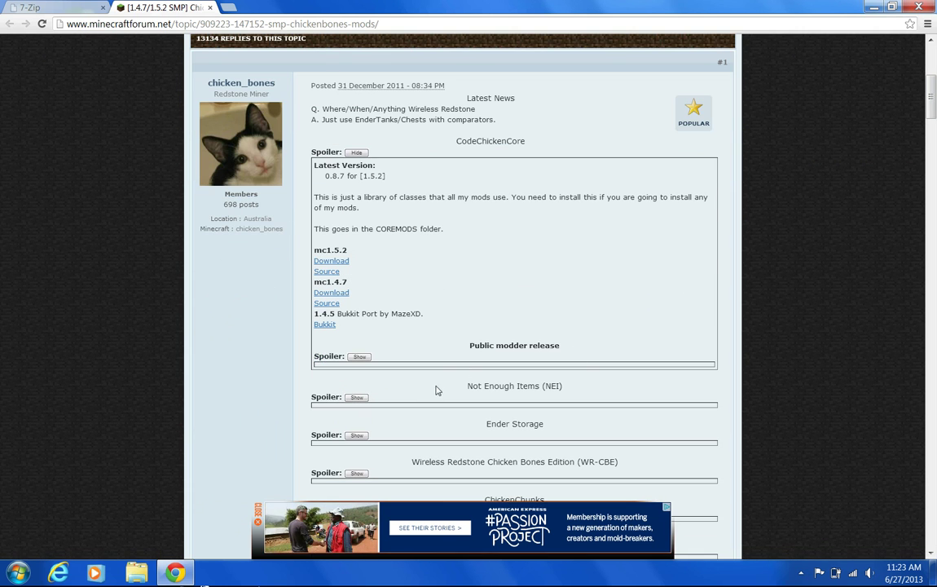
scroll(405, 335, down, 1)
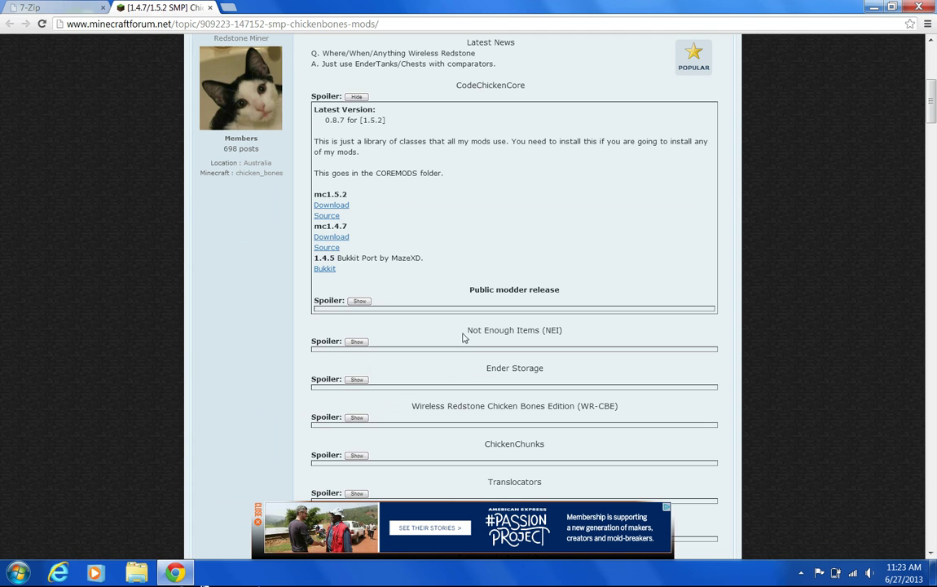
click(359, 342)
scroll(411, 344, down, 3)
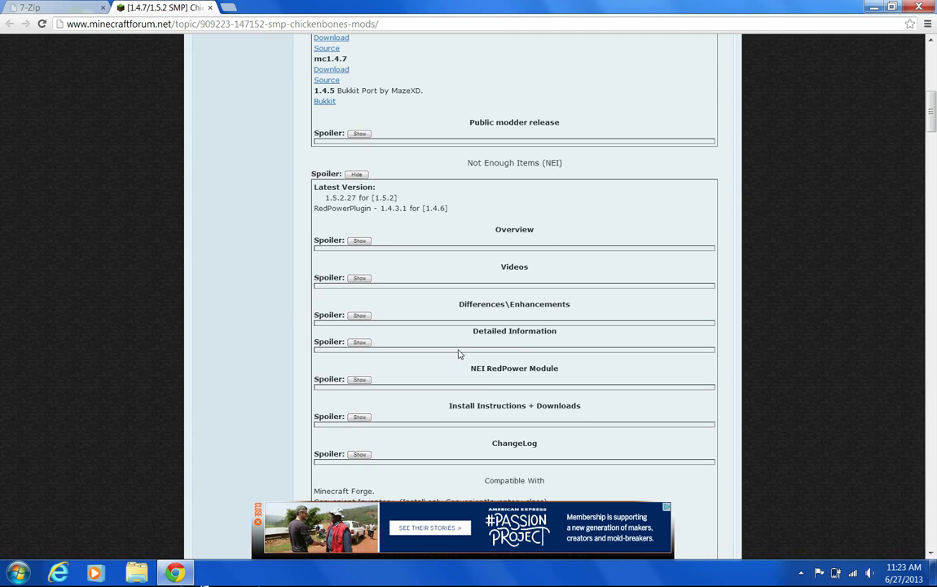
drag(449, 405, 594, 404)
click(593, 404)
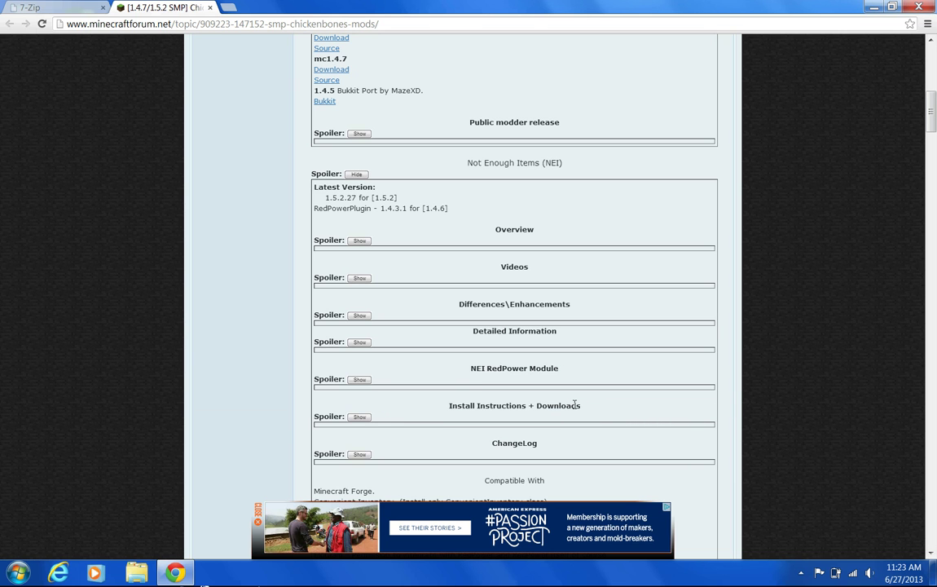
click(360, 417)
scroll(367, 422, down, 3)
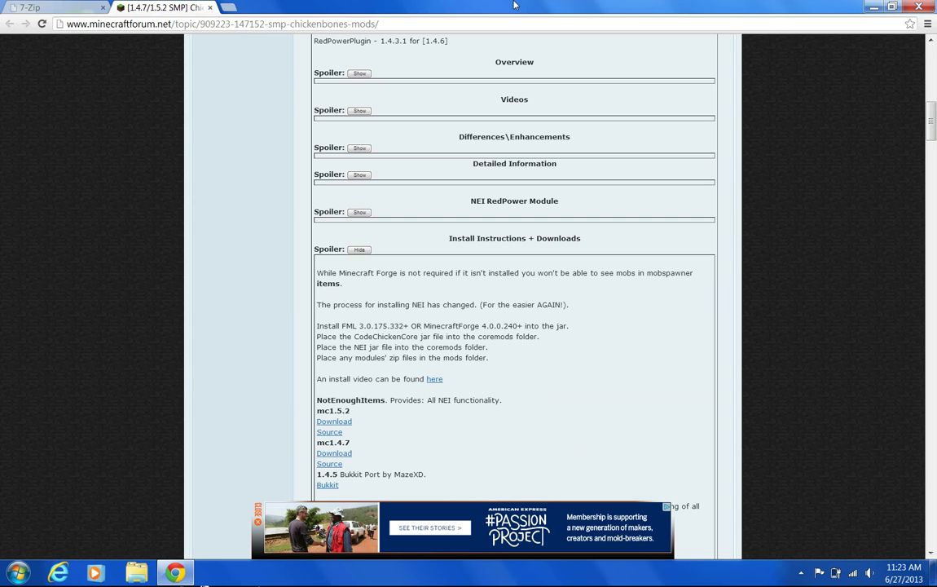
click(930, 7)
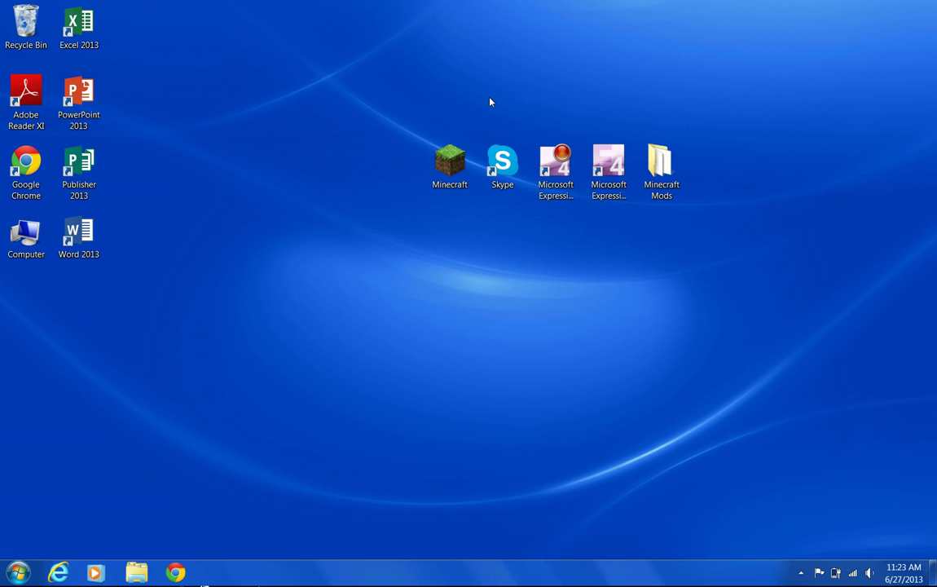
Step: Move CodeChickenCore 0.8.6.15, minecraftforge-universal-1.5.2-7.8.0.684 and NotEnoughItems 1.5.2.25 from the Minecraft Mods folder to the desktop, and close the folder
click(662, 172)
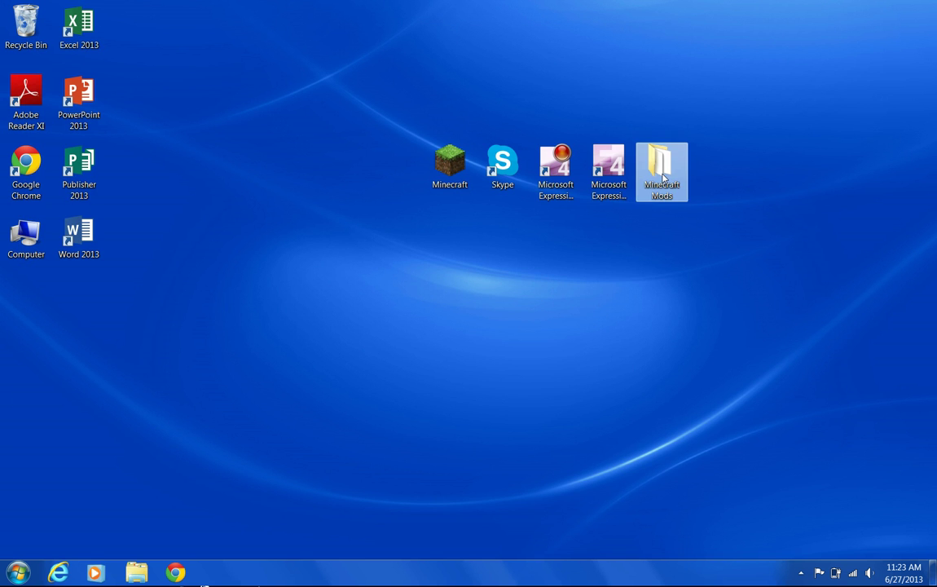
key(Return)
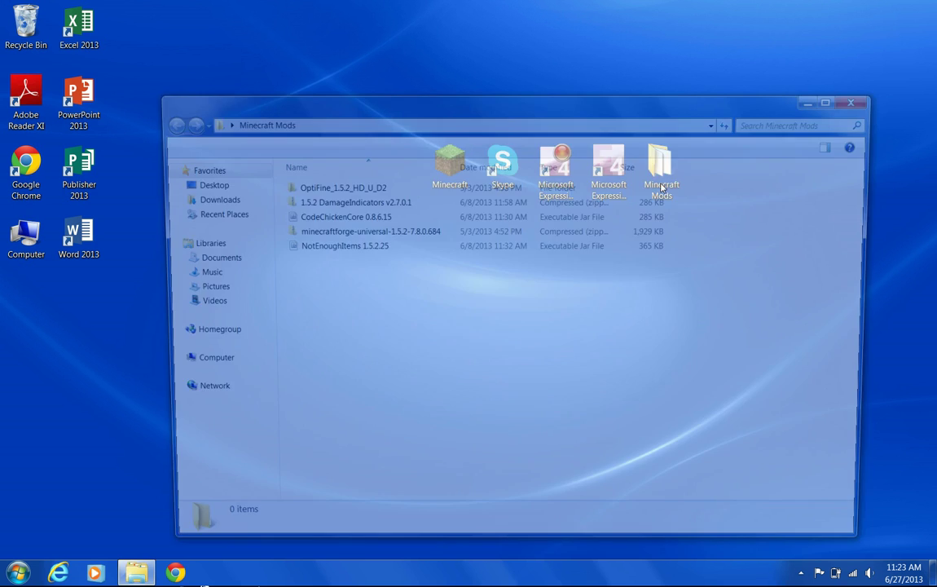
drag(341, 218, 343, 32)
drag(322, 216, 450, 37)
drag(310, 218, 388, 35)
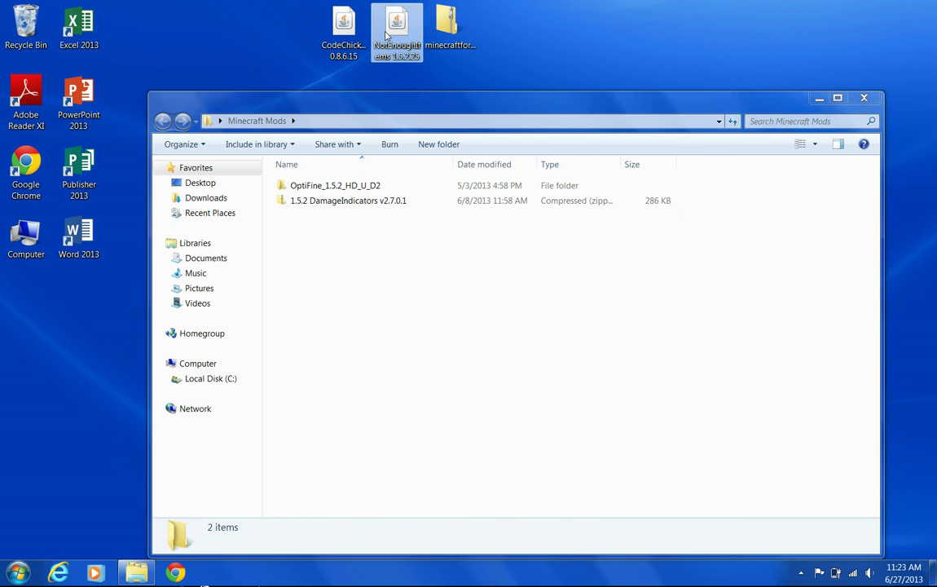
click(864, 98)
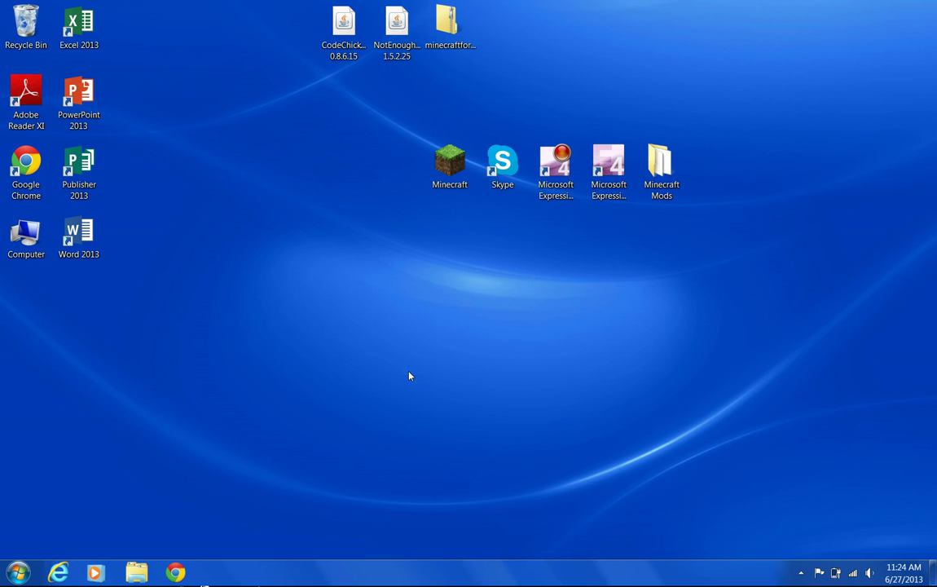
Step: Search Windows for %appdata% and open the bin folder inside .minecraft in the Roaming folder
click(11, 581)
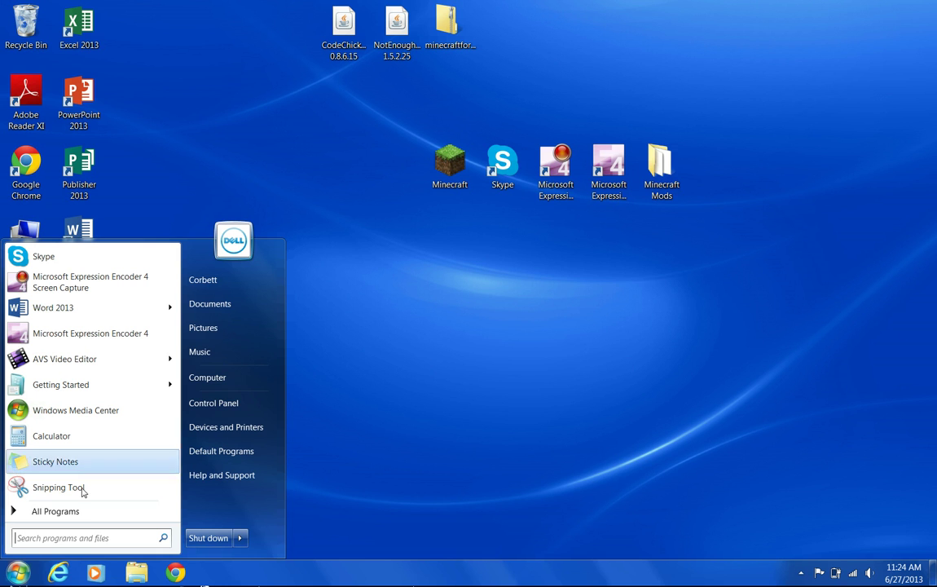
click(55, 538)
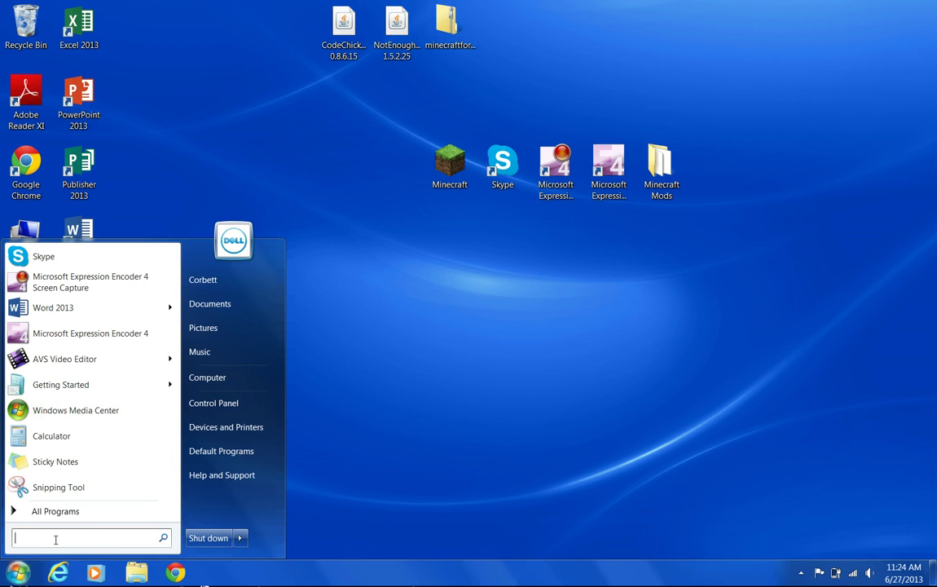
text(%appd)
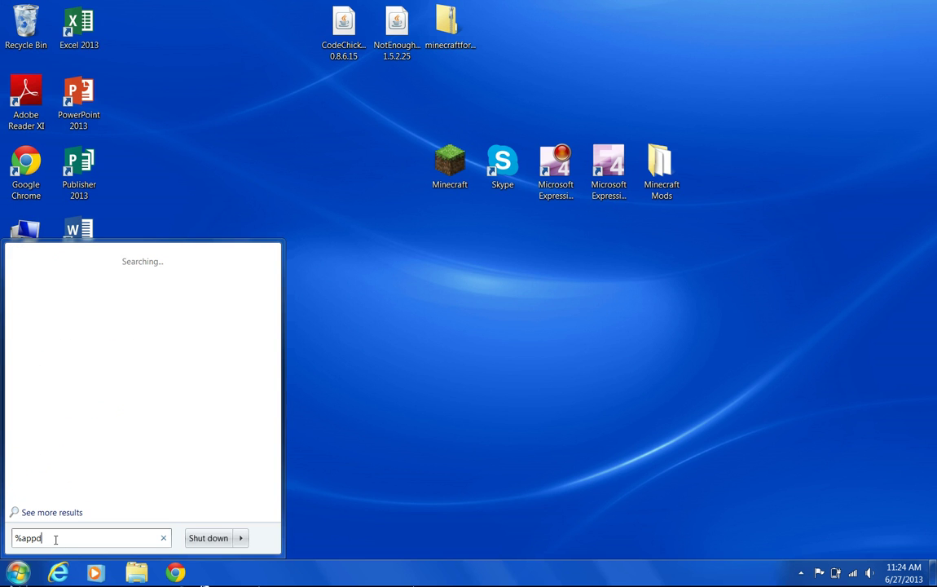
text(ata%)
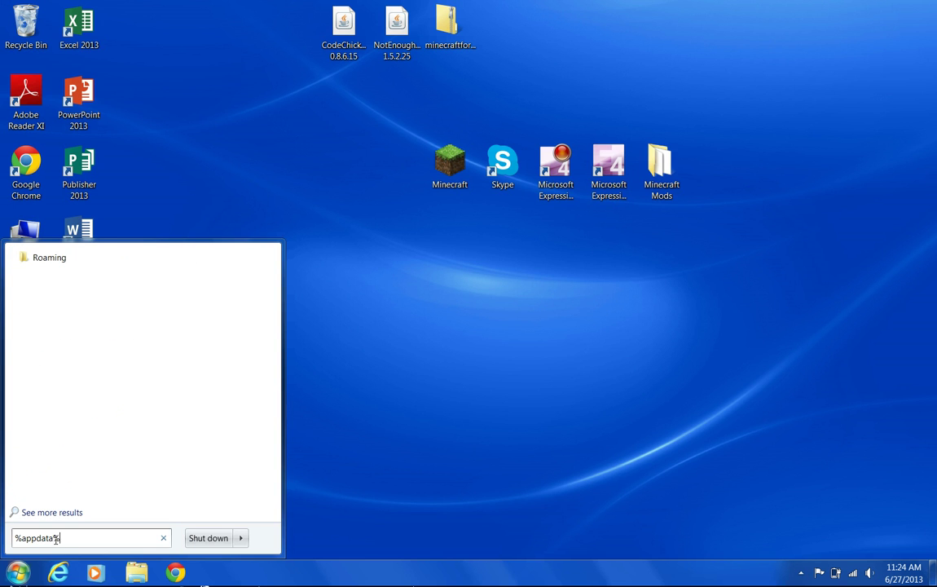
click(58, 259)
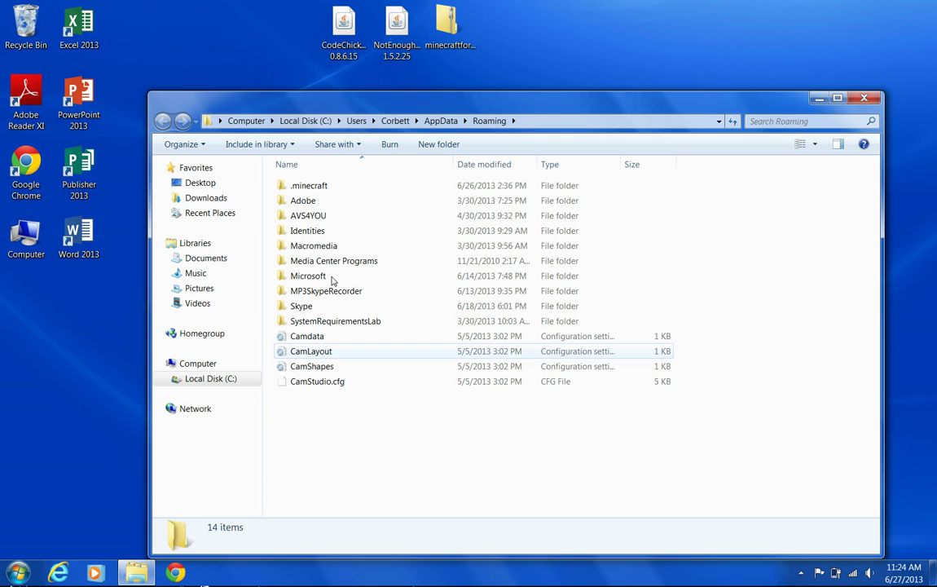
double_click(330, 190)
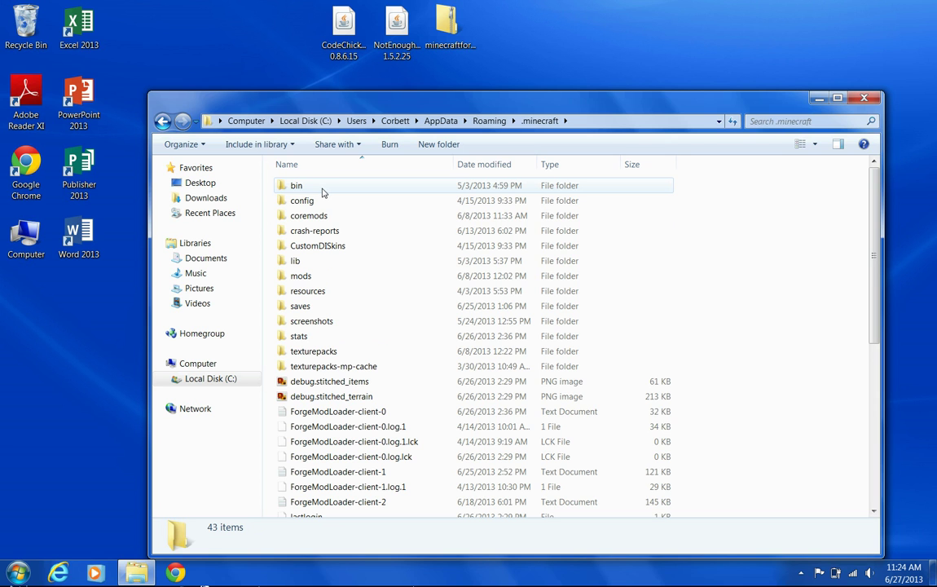
double_click(322, 187)
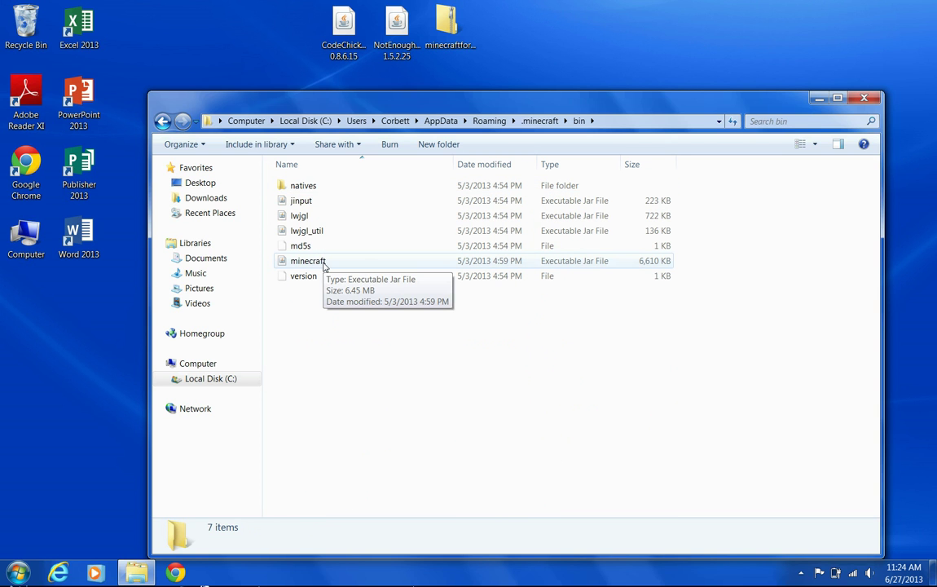
Step: Open the minecraft jar file in the bin folder as an archive with 7-Zip
click(323, 263)
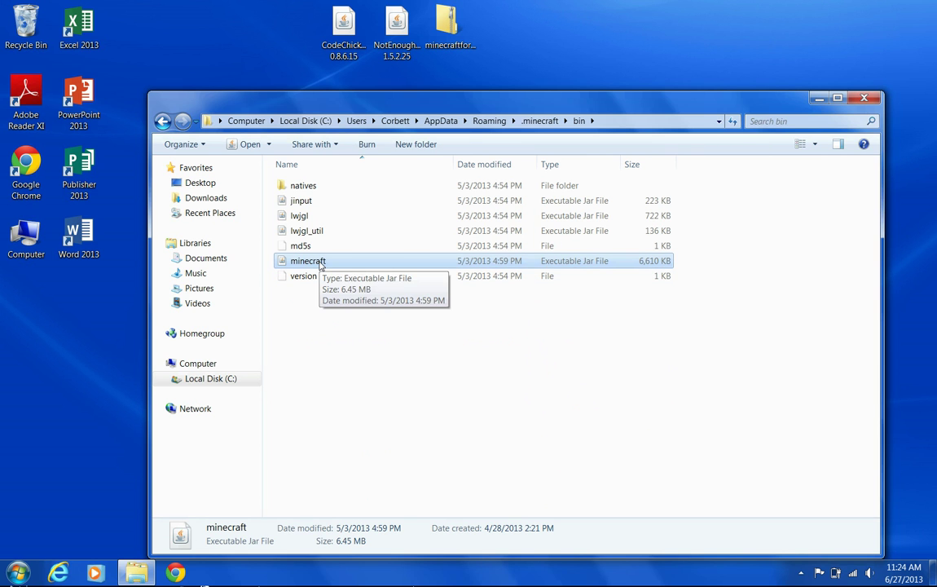
right_click(321, 264)
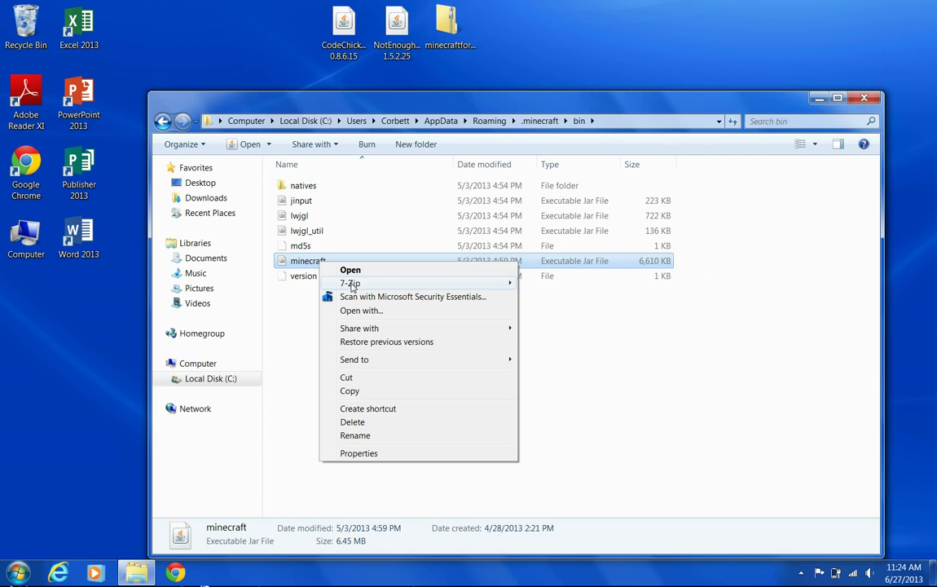
mouse_move(352, 284)
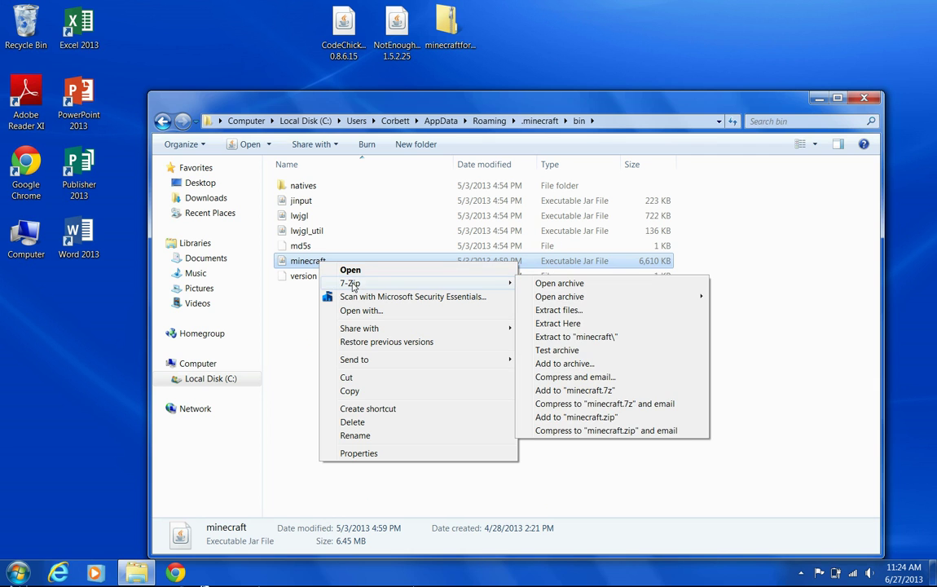
click(554, 285)
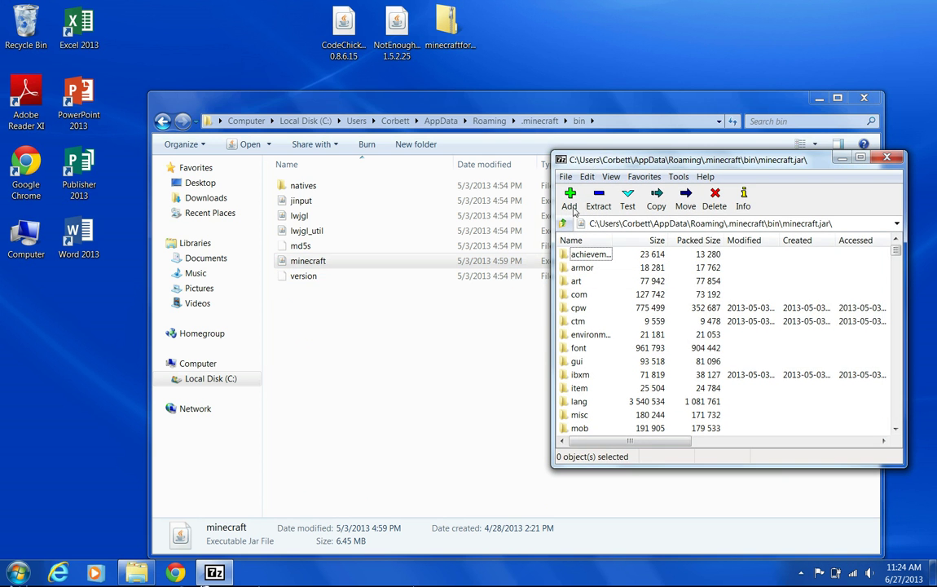
Step: Open the minecraftforge-universal-1.5.2-7.8.0.684 zip as a 7-Zip archive and place it beside the minecraft.jar archive, with the bin folder minimized
drag(599, 160, 315, 129)
click(819, 98)
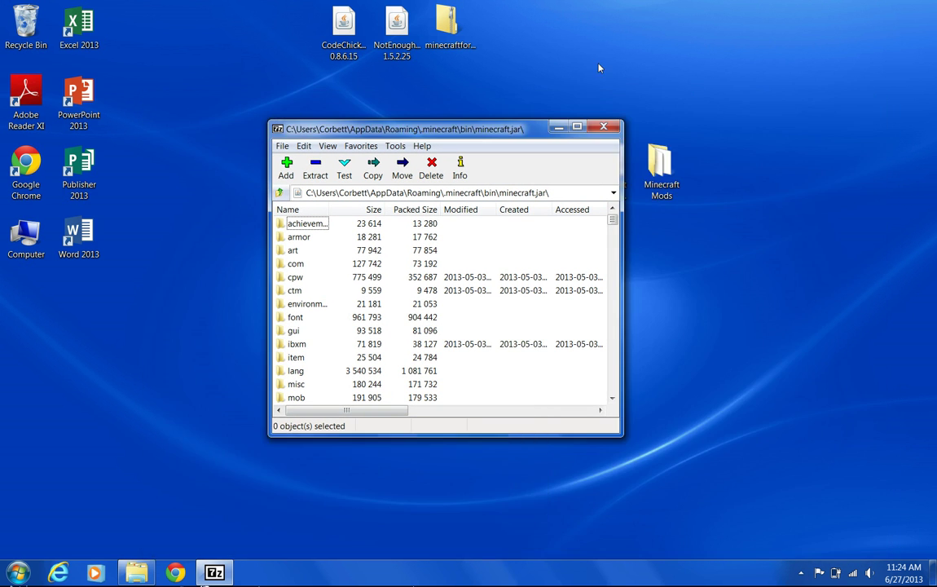
right_click(461, 37)
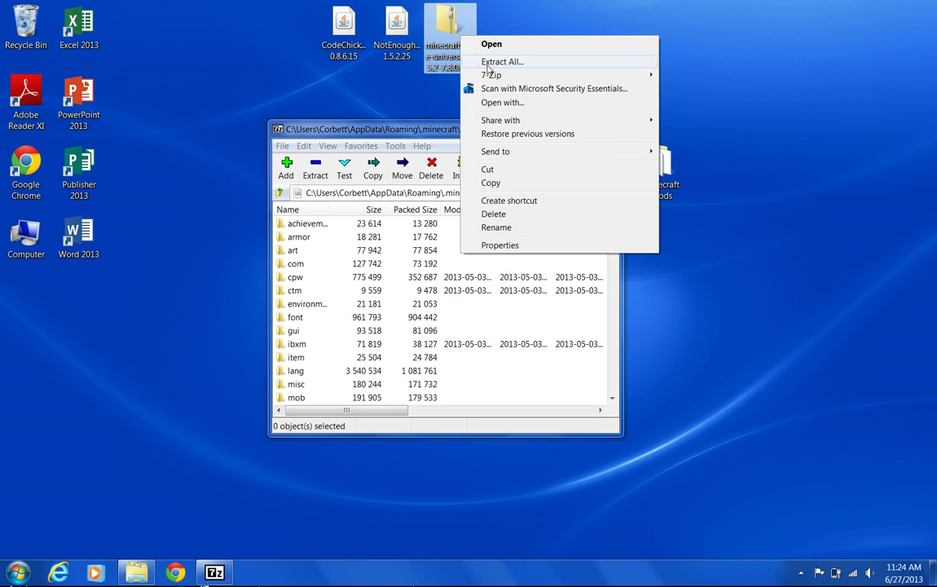
mouse_move(545, 78)
click(393, 70)
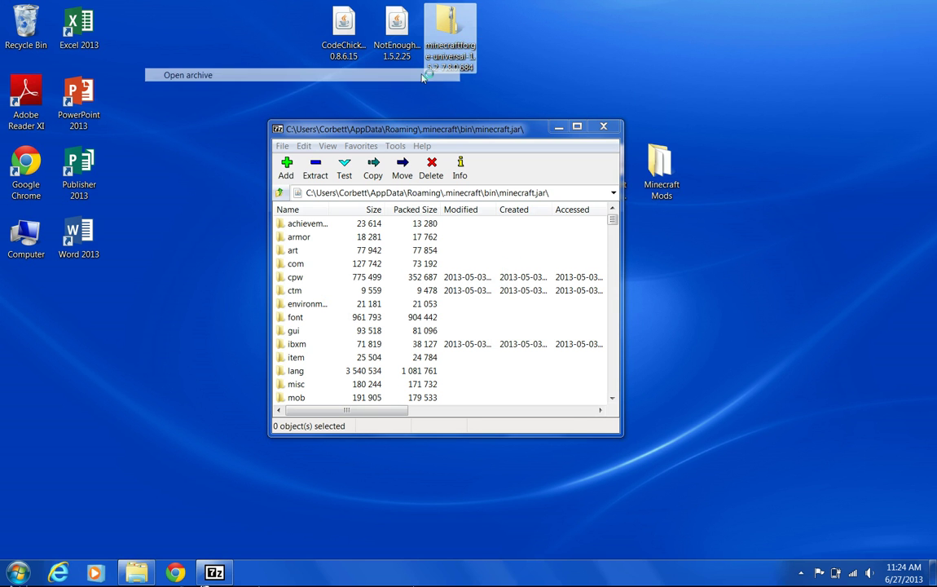
drag(611, 151, 647, 93)
drag(498, 130, 391, 110)
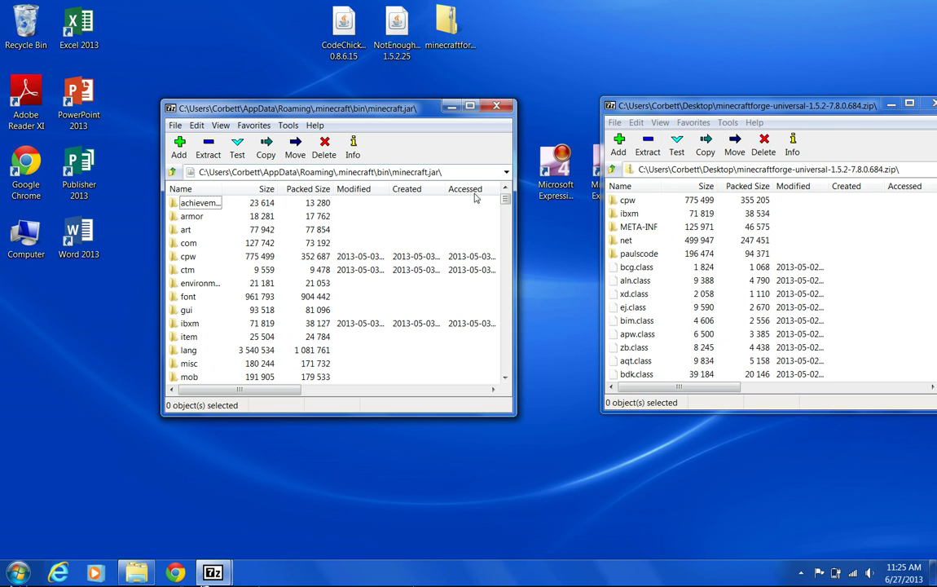
drag(802, 105, 766, 97)
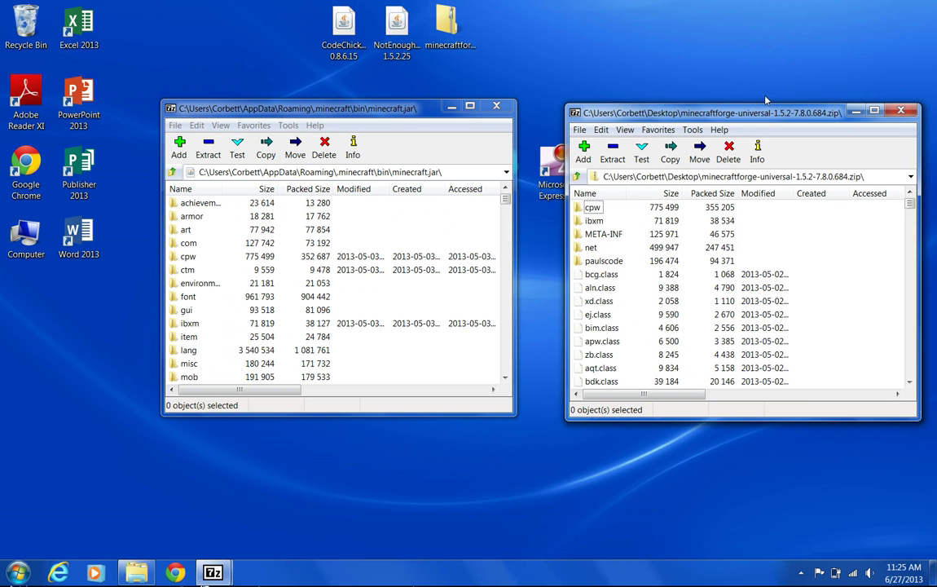
Step: Select the files in the minecraftforge-universal archive and clear the selection again without adding them to minecraft.jar
drag(576, 186, 563, 386)
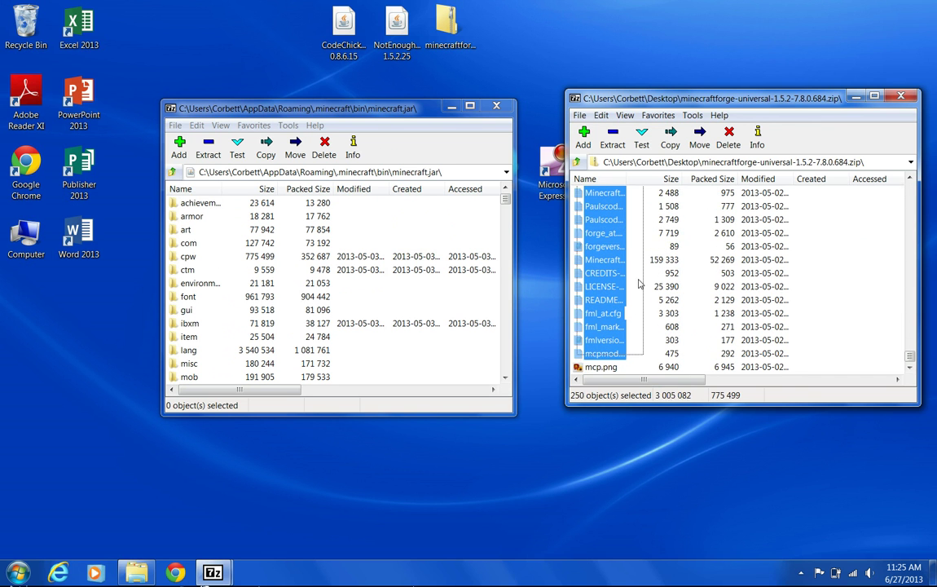
right_click(640, 194)
click(825, 271)
scroll(824, 272, up, 5)
drag(910, 314, 903, 186)
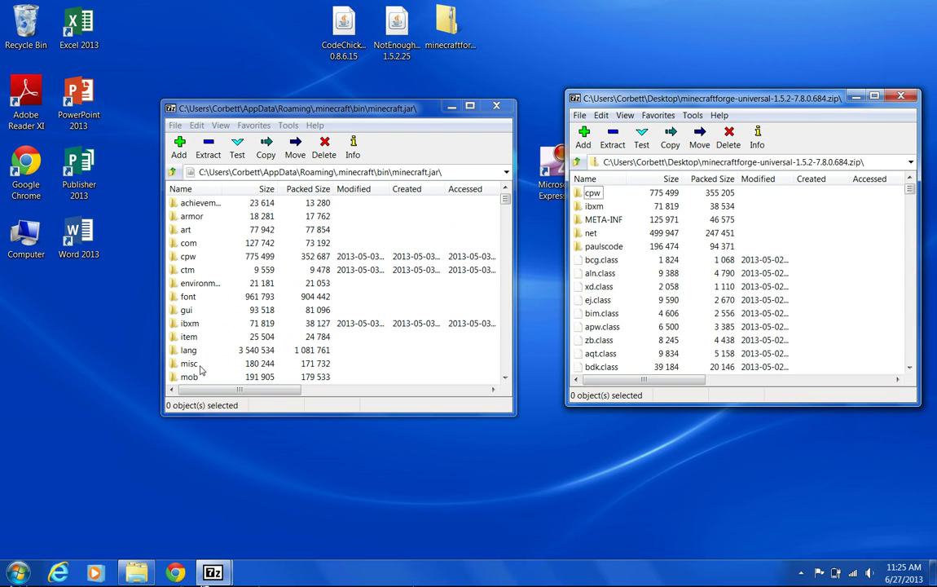
Step: Close both 7-Zip archives and move the minecraftforge zip away from the two mod jars on the desktop
click(500, 110)
drag(681, 93, 542, 108)
click(762, 111)
drag(447, 26, 766, 36)
Step: Launch Minecraft from the desktop, allow it to run and log in with the saved account
click(445, 175)
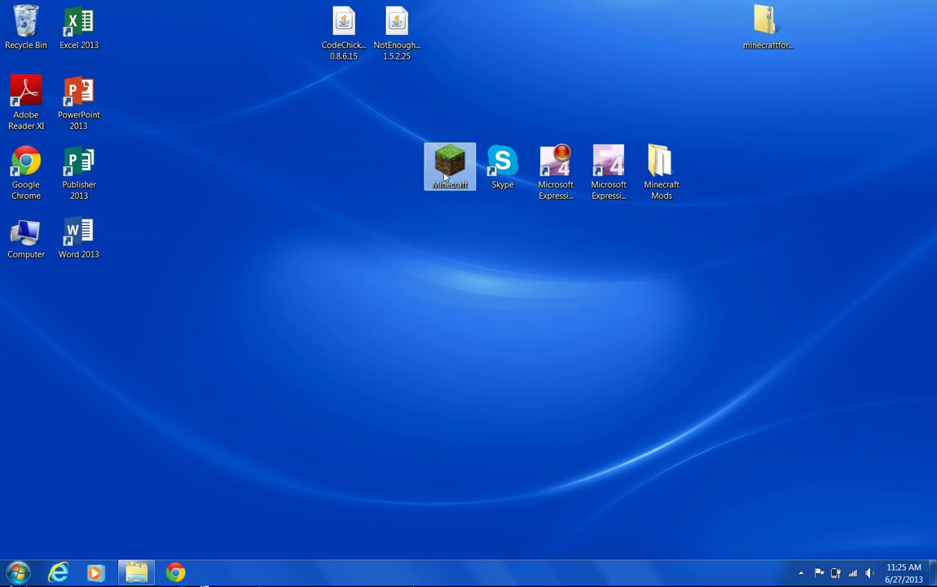
double_click(450, 161)
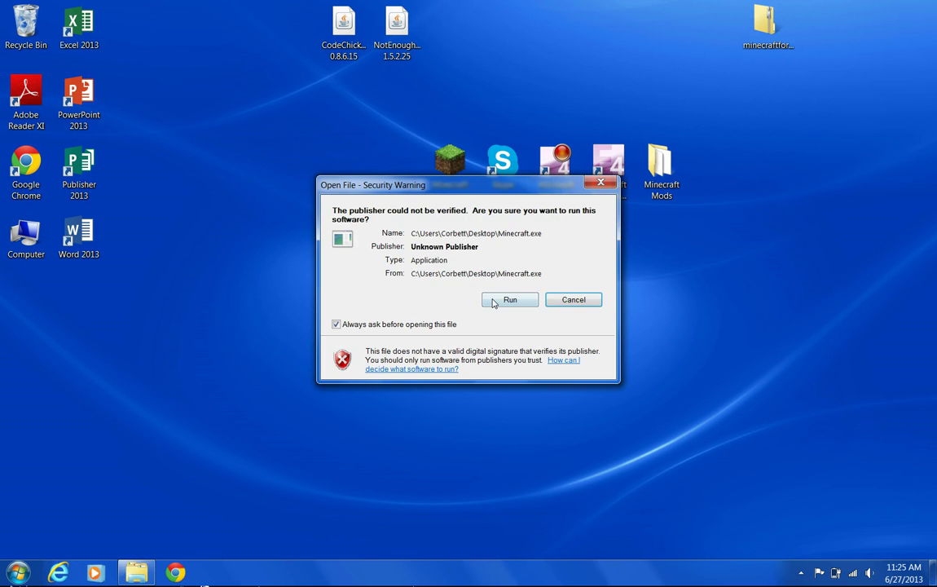
click(507, 300)
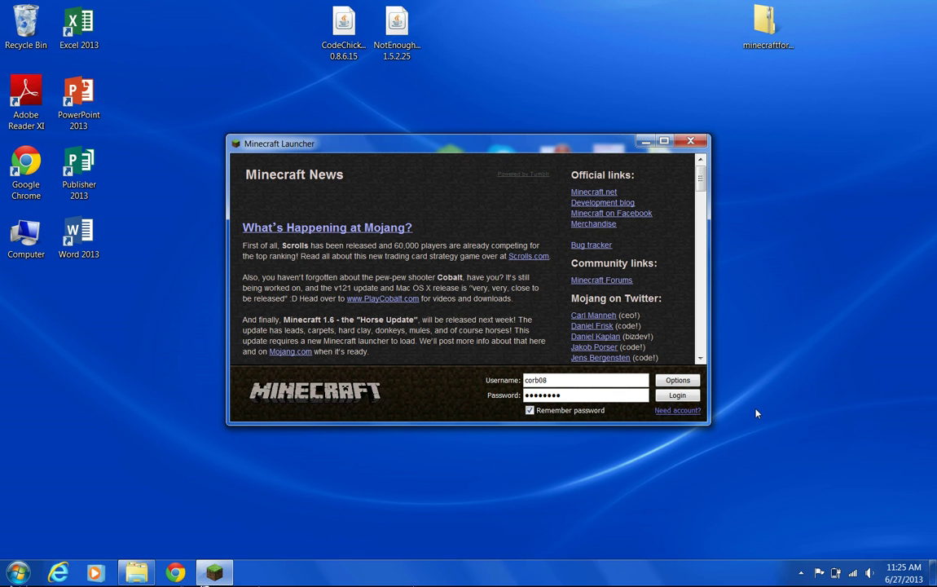
click(676, 396)
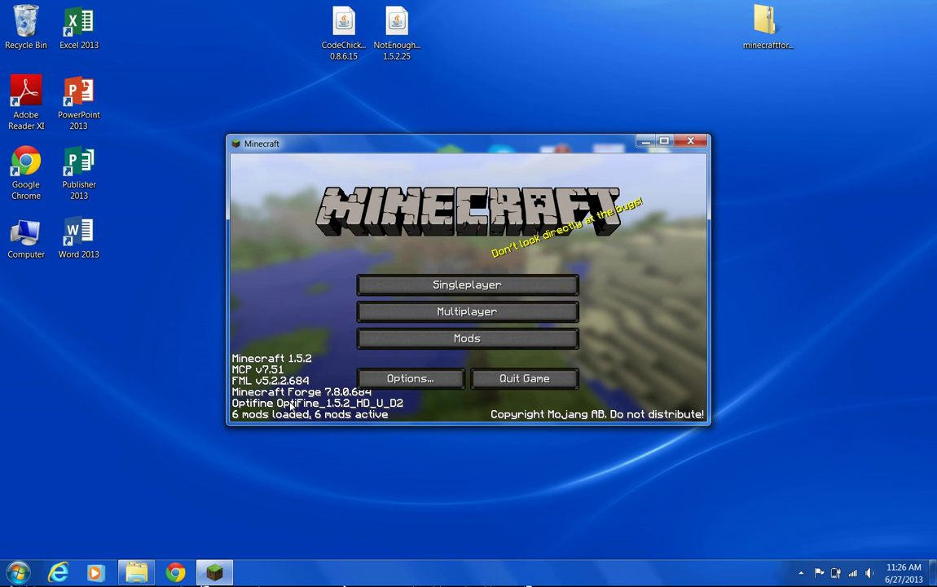
Step: Check the Mod List for Forge Mod Loader, Minecraft Forge and the installed mods, and close Minecraft
click(425, 339)
scroll(325, 237, down, 1)
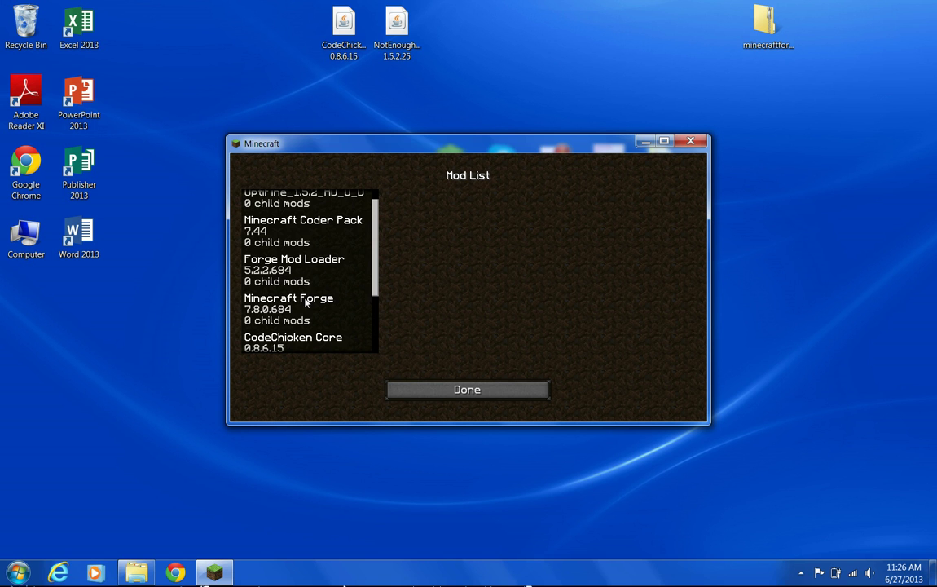
scroll(312, 234, up, 1)
scroll(315, 269, down, 1)
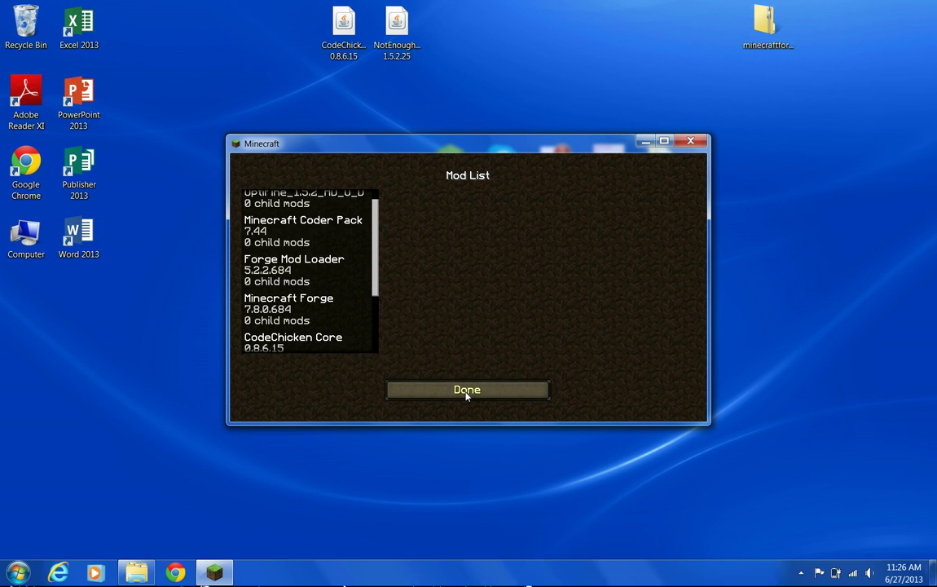
click(489, 390)
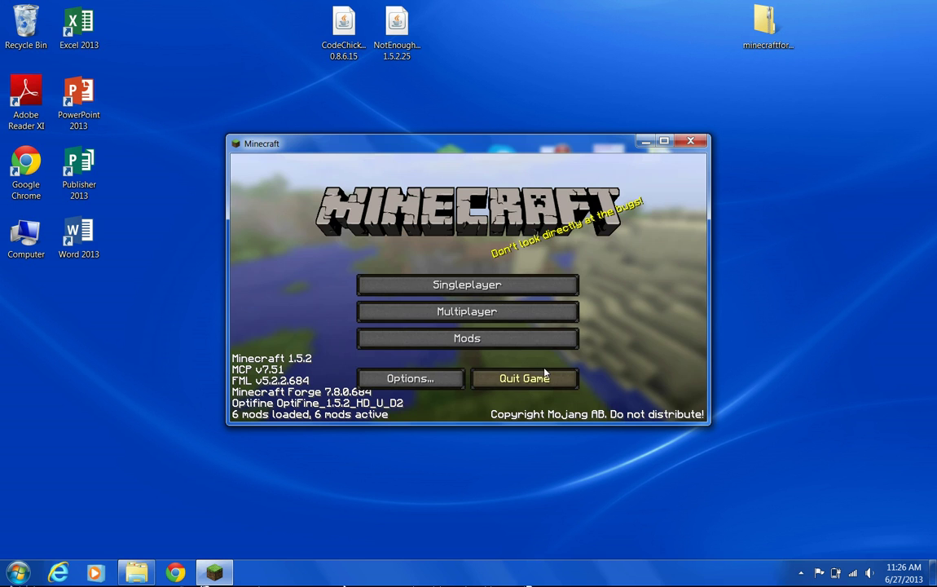
click(692, 142)
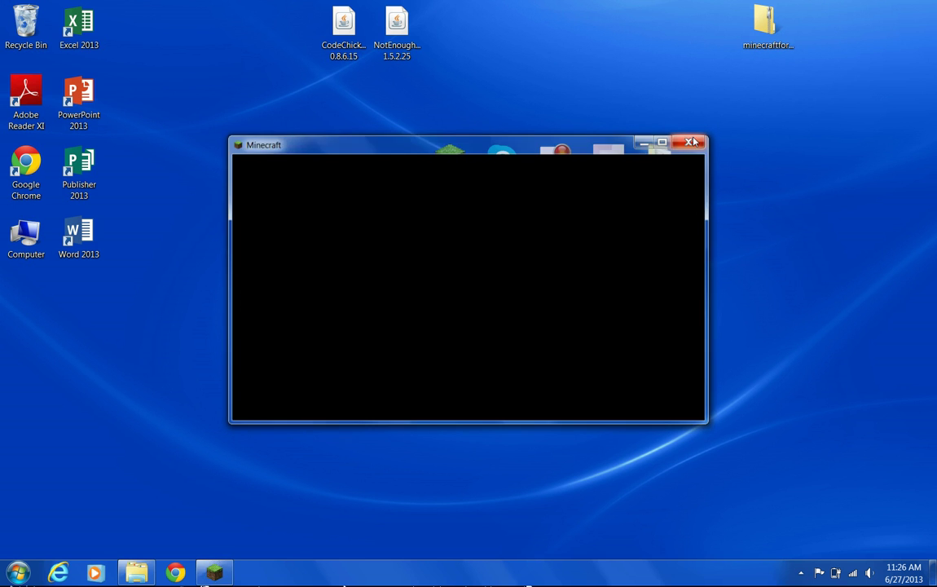
Step: Search Windows for %appdata% and open the coremods folder inside .minecraft in the Roaming folder
click(18, 572)
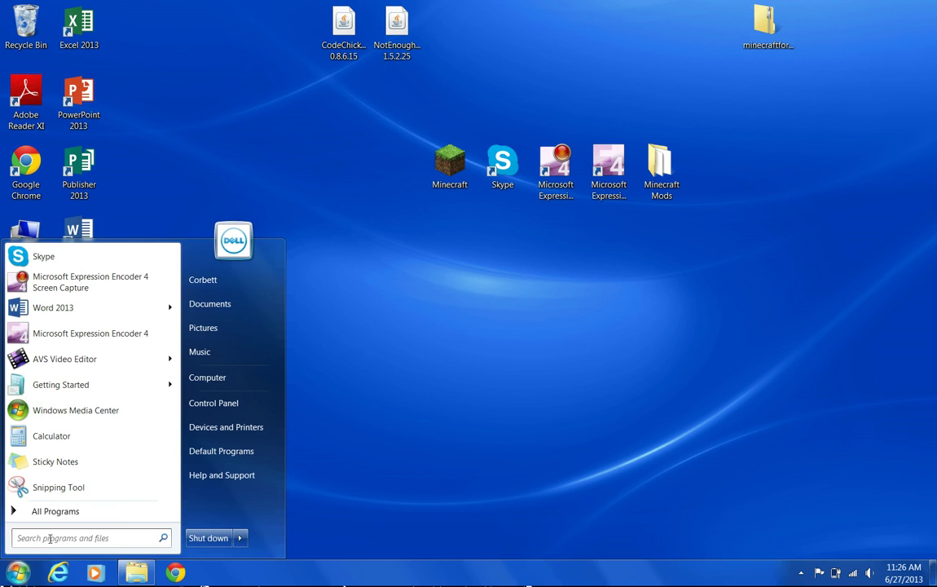
click(50, 538)
text(%app)
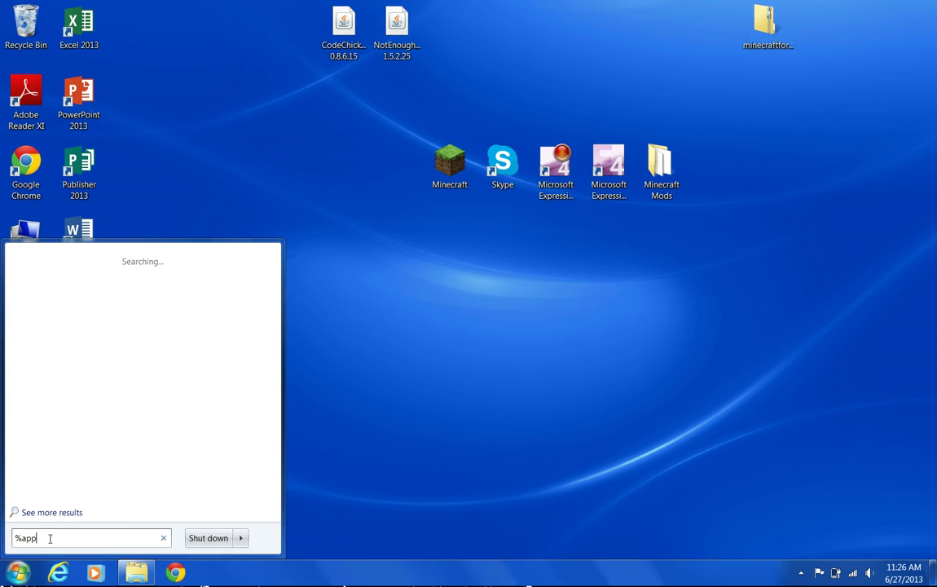
text(data%)
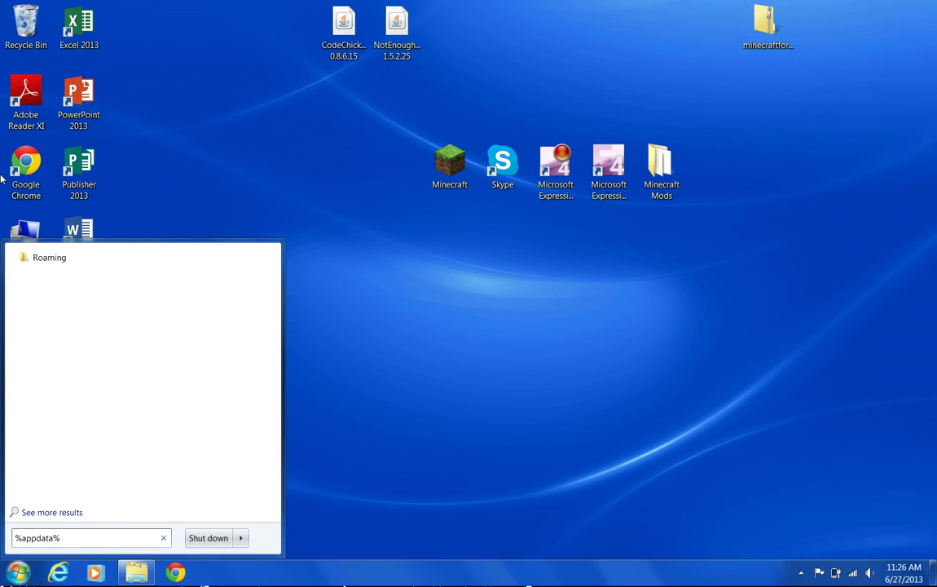
click(38, 259)
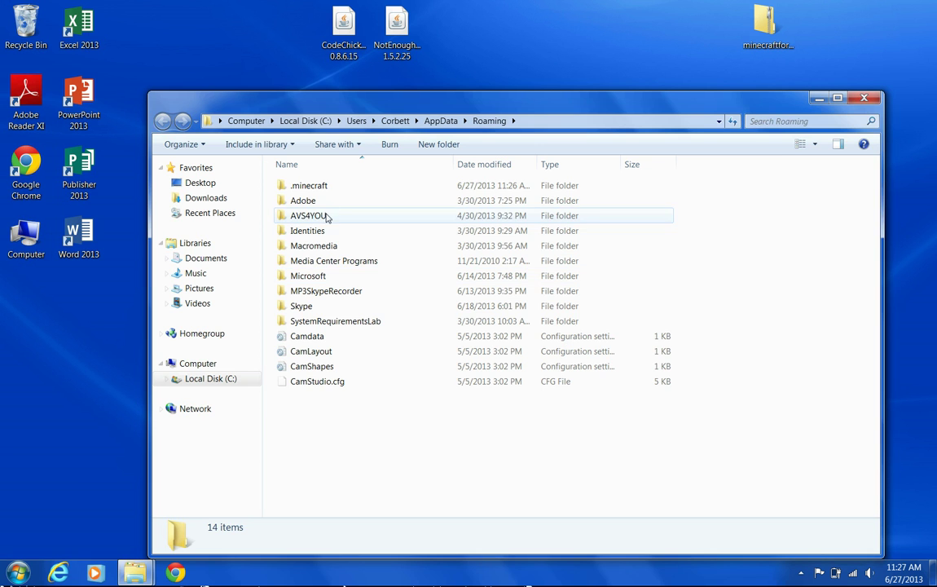
click(334, 190)
double_click(334, 190)
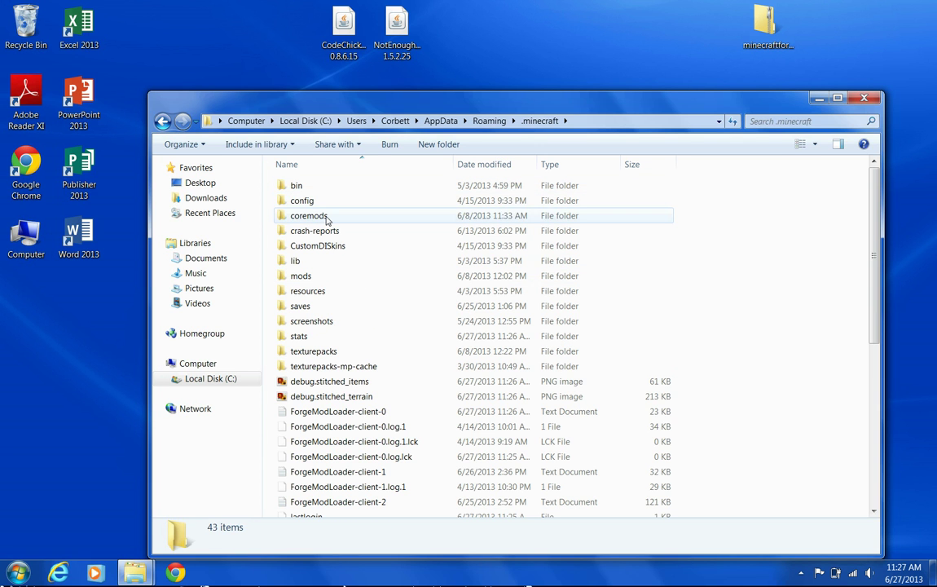
double_click(318, 216)
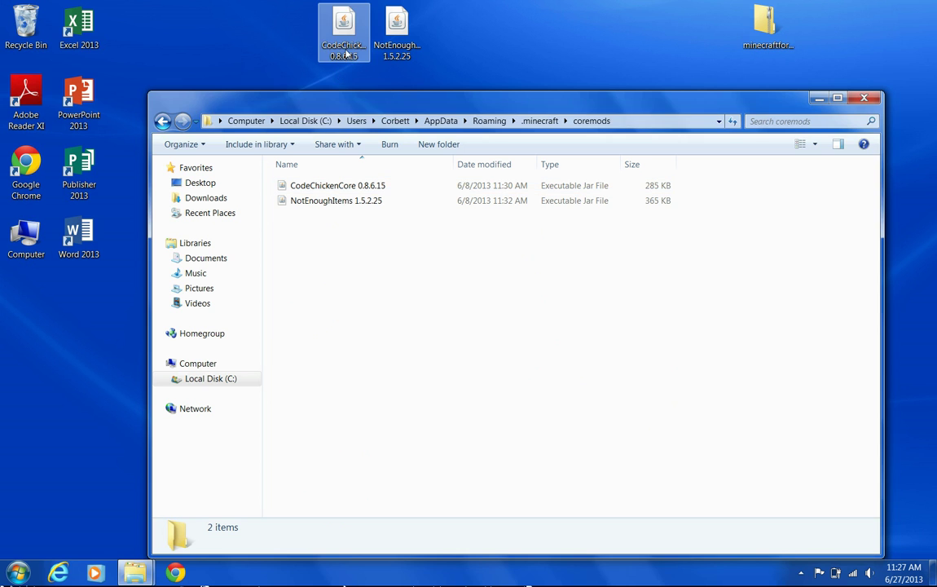
Step: Reposition the CodeChickenCore 0.8.6.15 and NotEnoughItems 1.5.2.25 jars on the desktop and close the coremods folder
drag(345, 52, 302, 45)
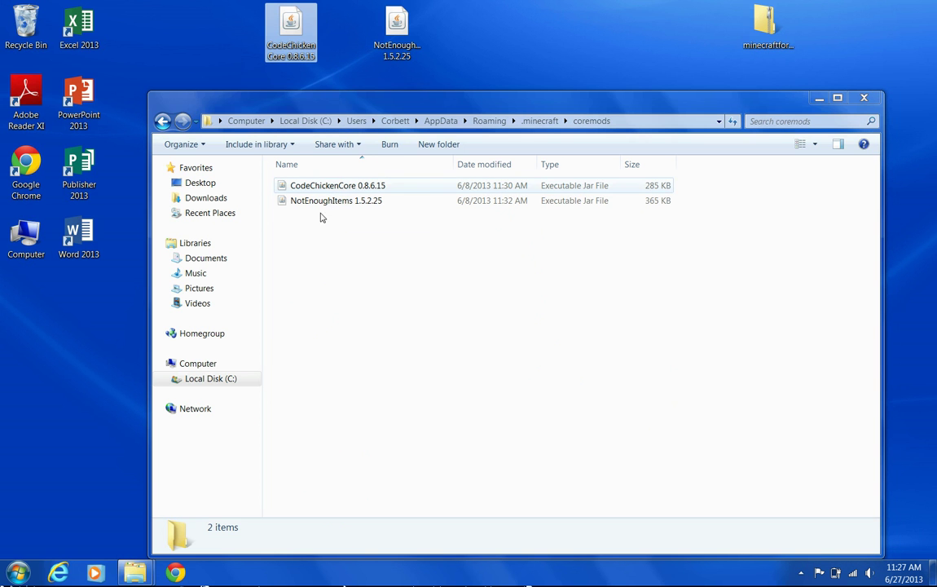
mouse_move(370, 23)
mouse_down()
mouse_move(379, 216)
mouse_move(377, 35)
mouse_up()
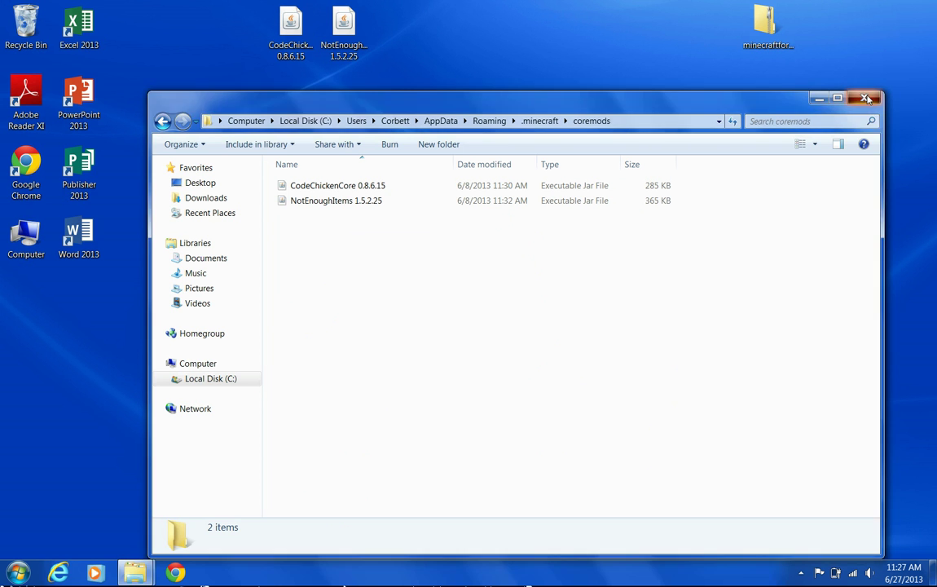
click(864, 99)
Step: Start Minecraft again, accept the security warning and log in with the remembered credentials
double_click(450, 161)
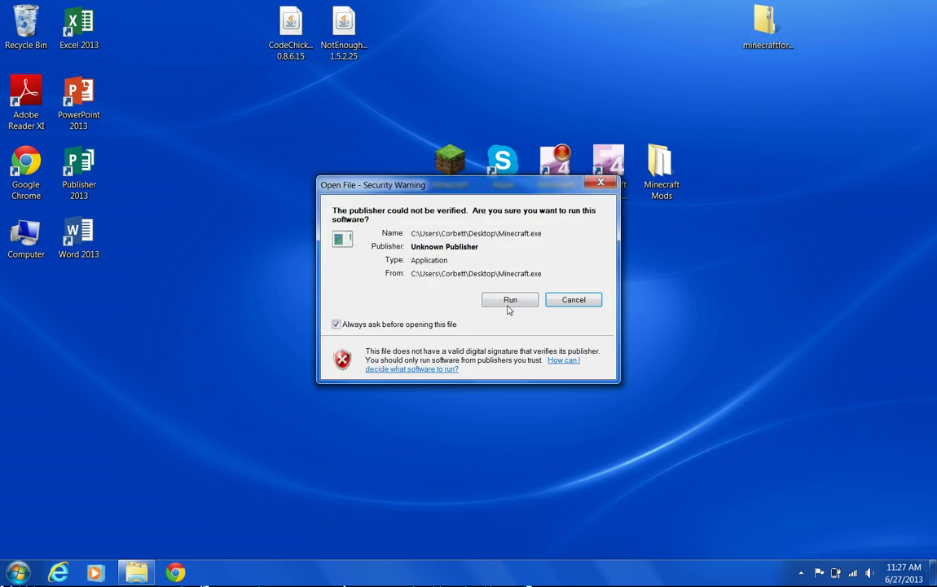
click(511, 302)
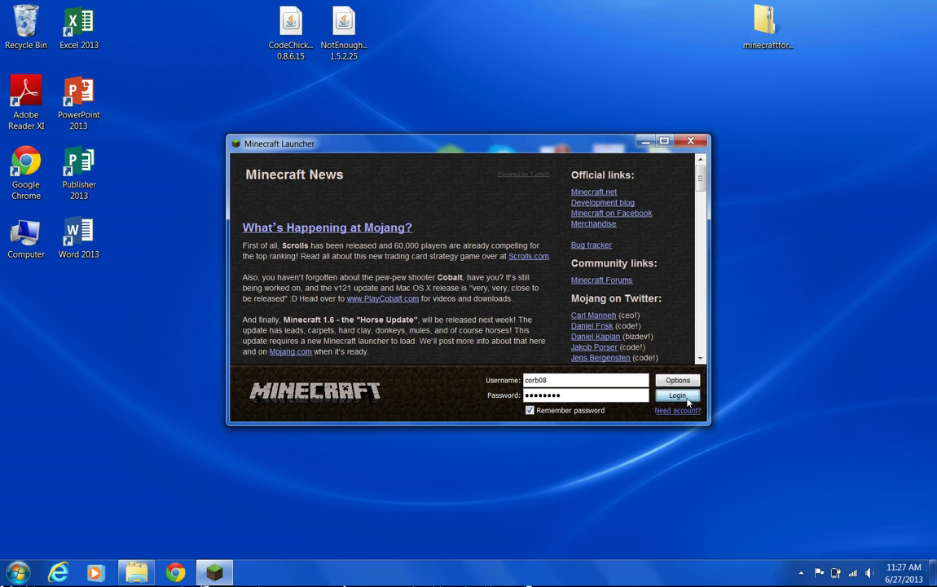
click(687, 397)
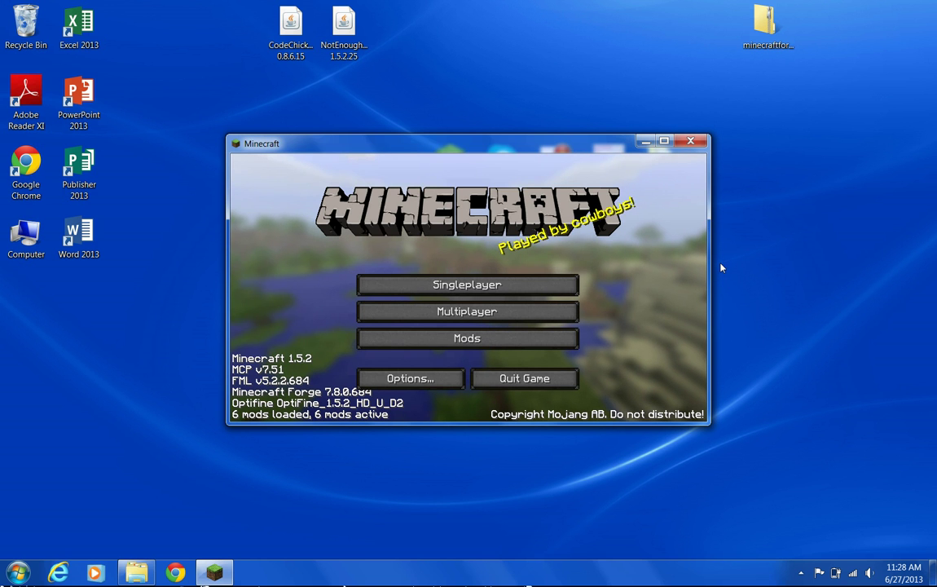
Step: Load the singleplayer world Tests and respawn the player
click(560, 285)
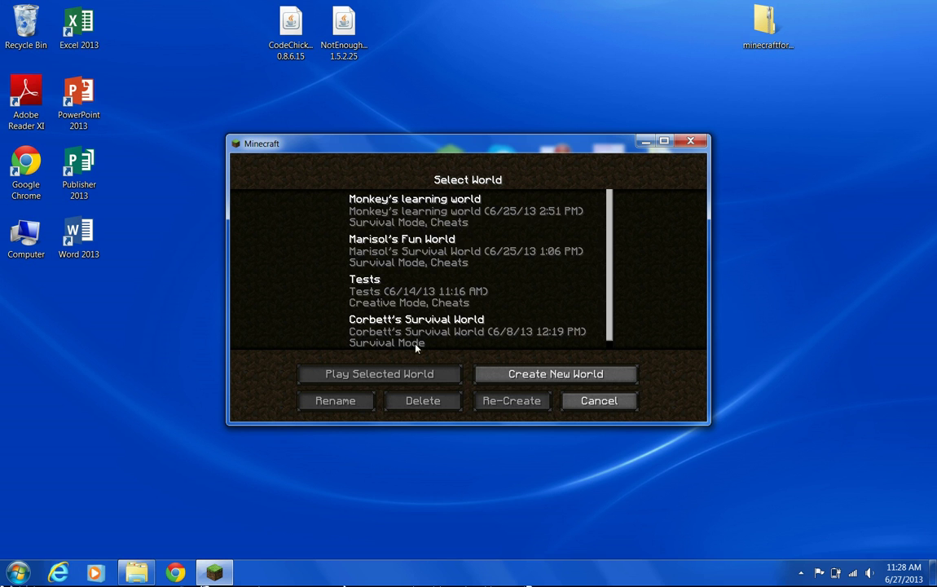
click(352, 289)
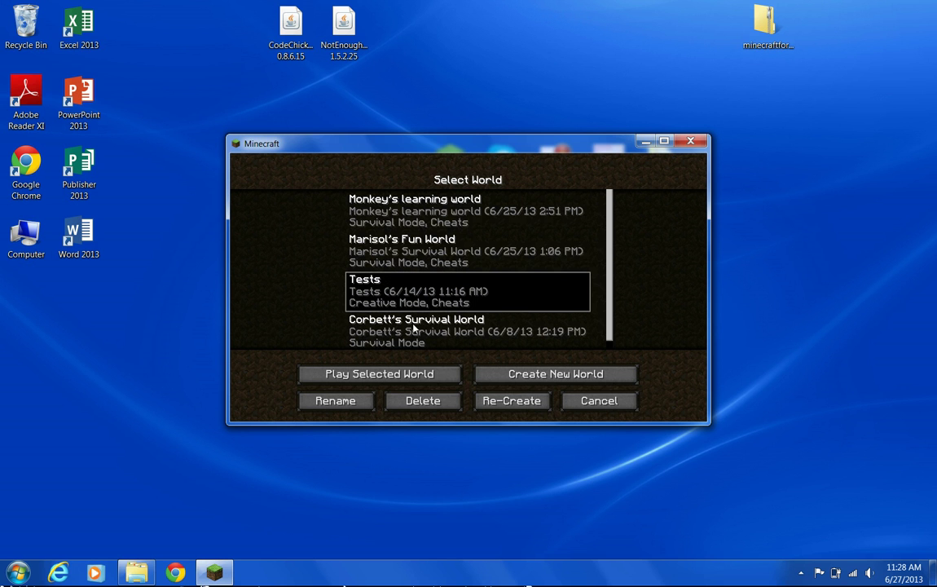
click(394, 375)
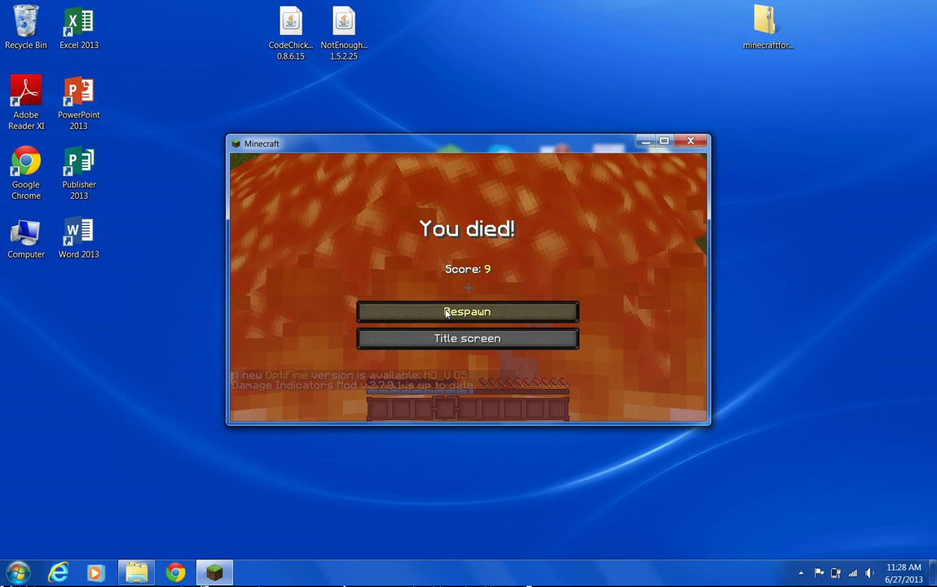
click(446, 313)
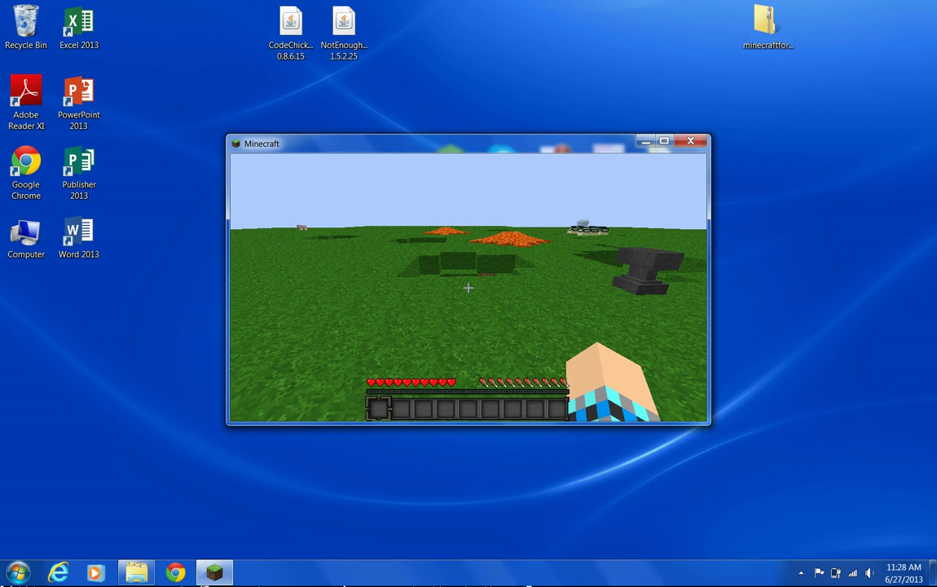
Step: Open the inventory and page through the Not Enough Items list to page 7
key(e)
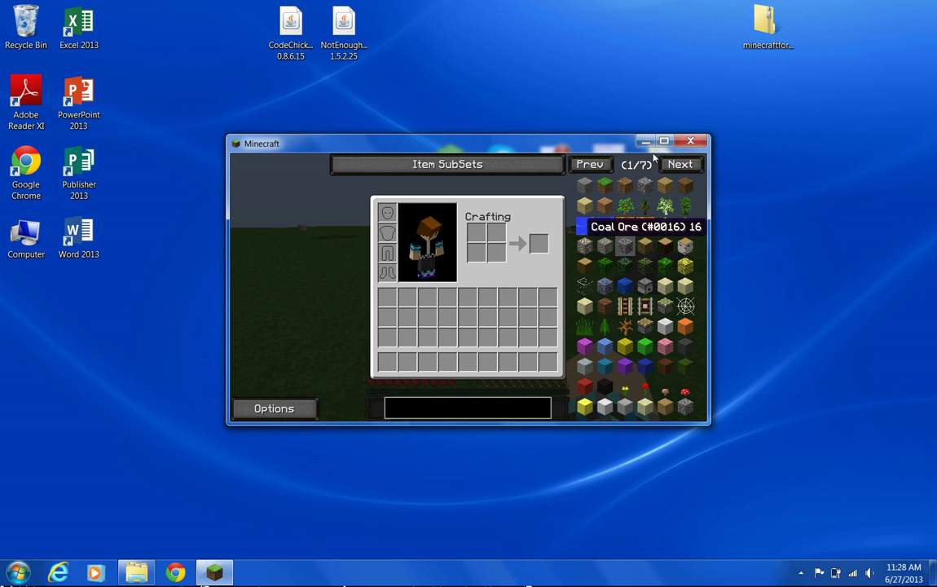
click(681, 165)
click(680, 164)
click(681, 164)
click(680, 164)
click(681, 165)
click(680, 165)
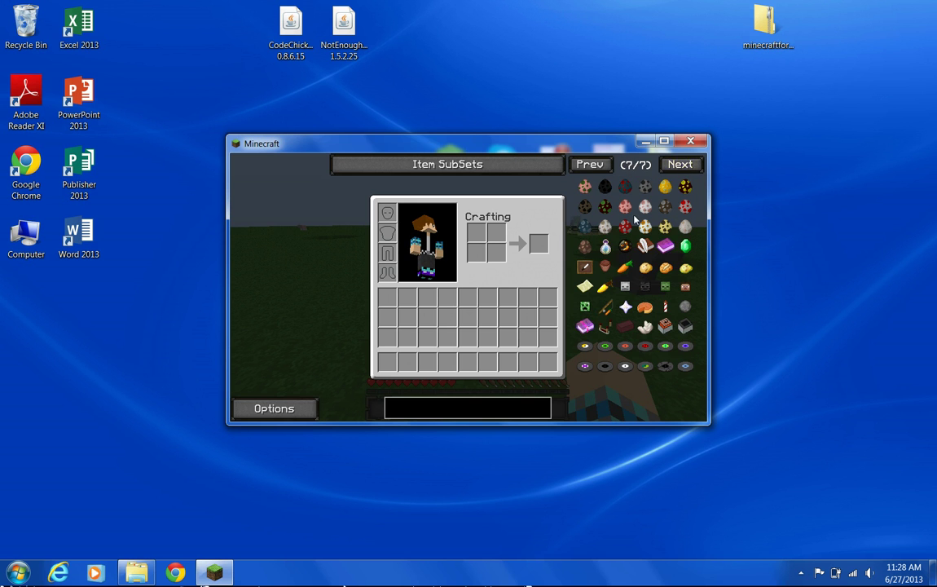
Step: Switch the mode in NEI Global Options to Cheat Mode and back to Recipe Mode, and close the options
click(306, 409)
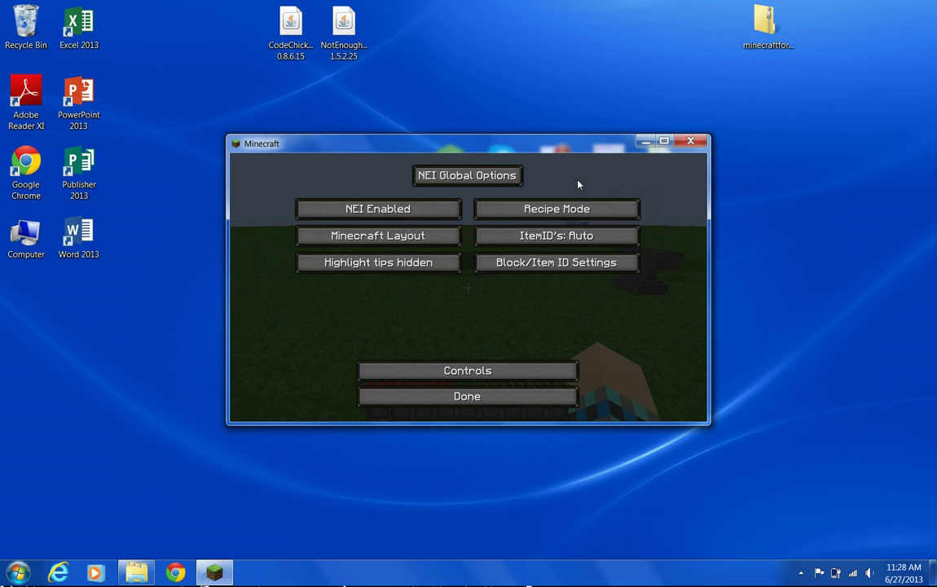
click(574, 210)
click(574, 211)
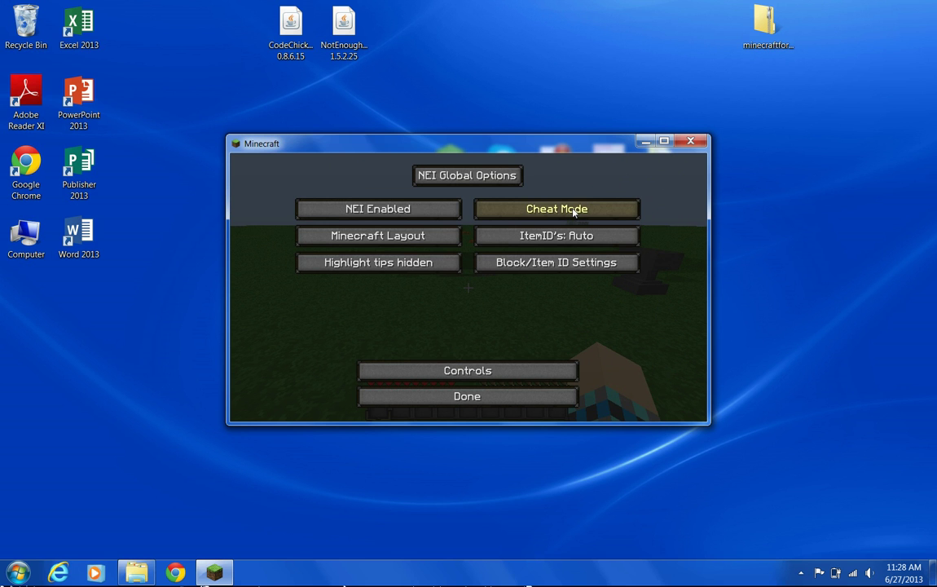
click(571, 215)
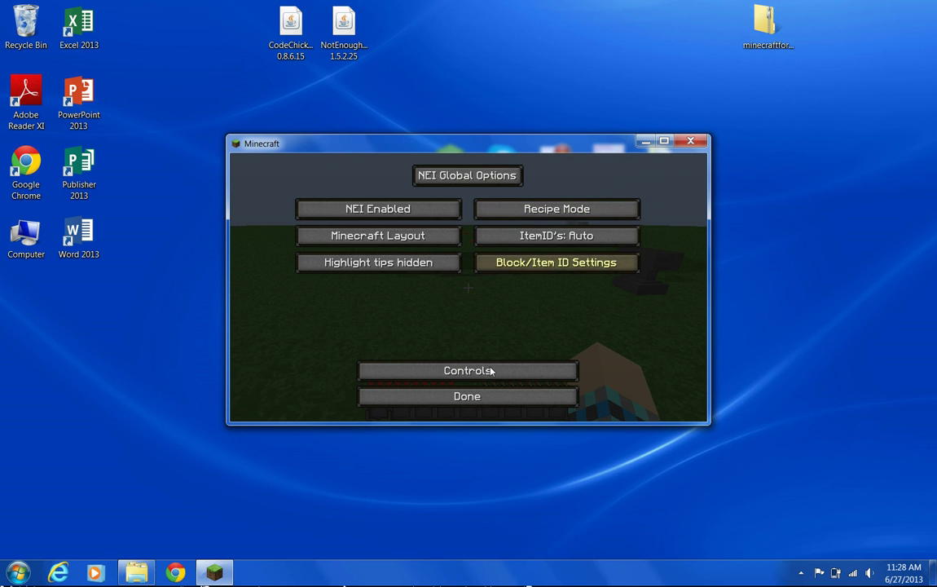
click(476, 398)
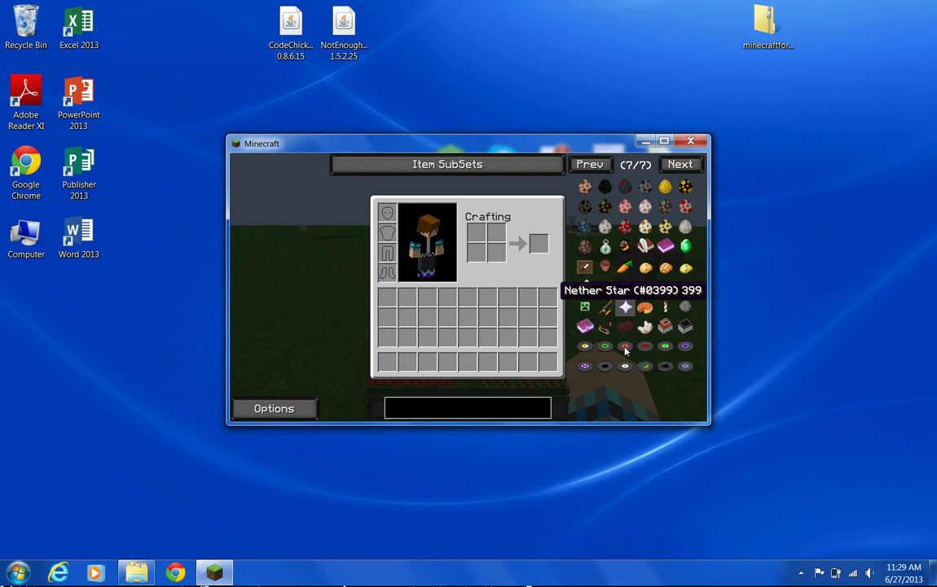
Step: View the item frame's shaped crafting recipe in the item list and return to the game world
click(585, 267)
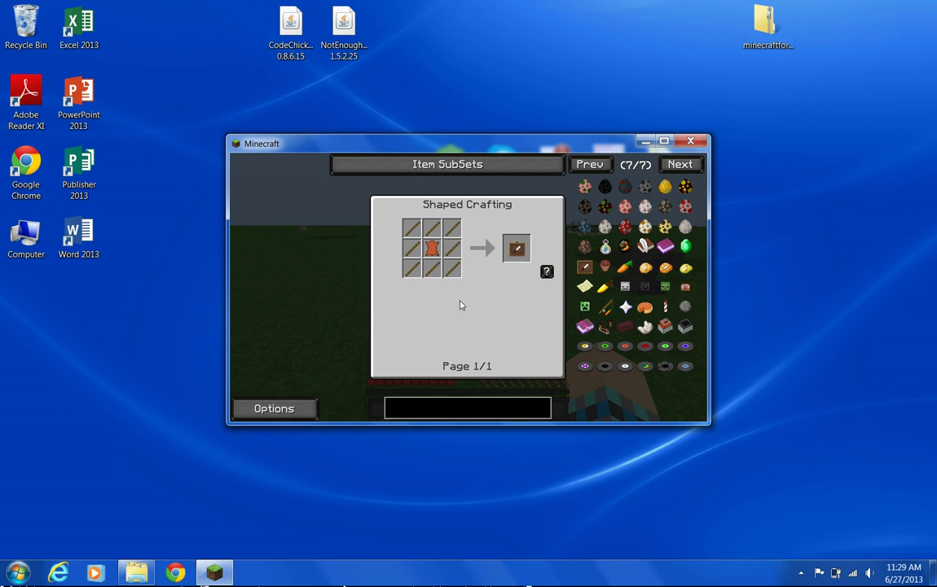
key(Escape)
key(e)
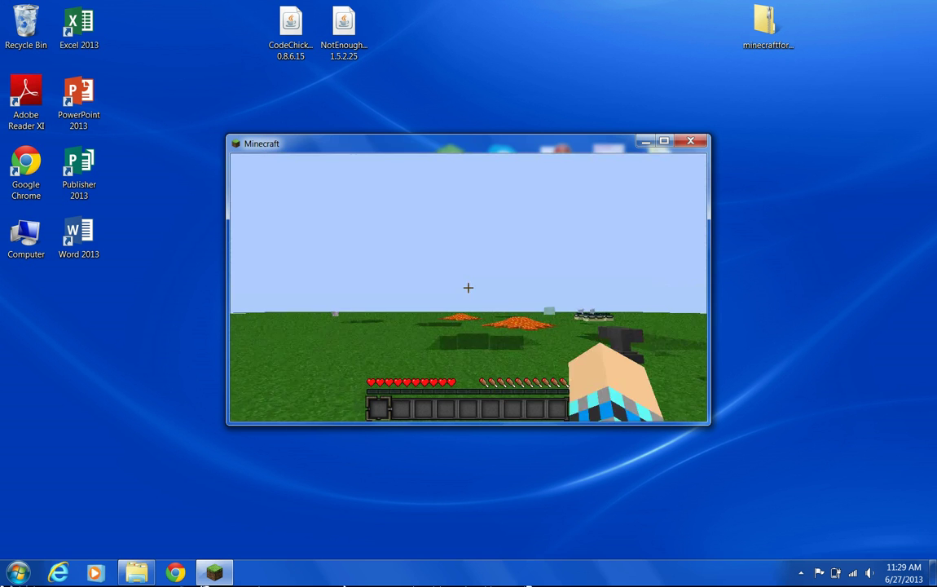
key(w)
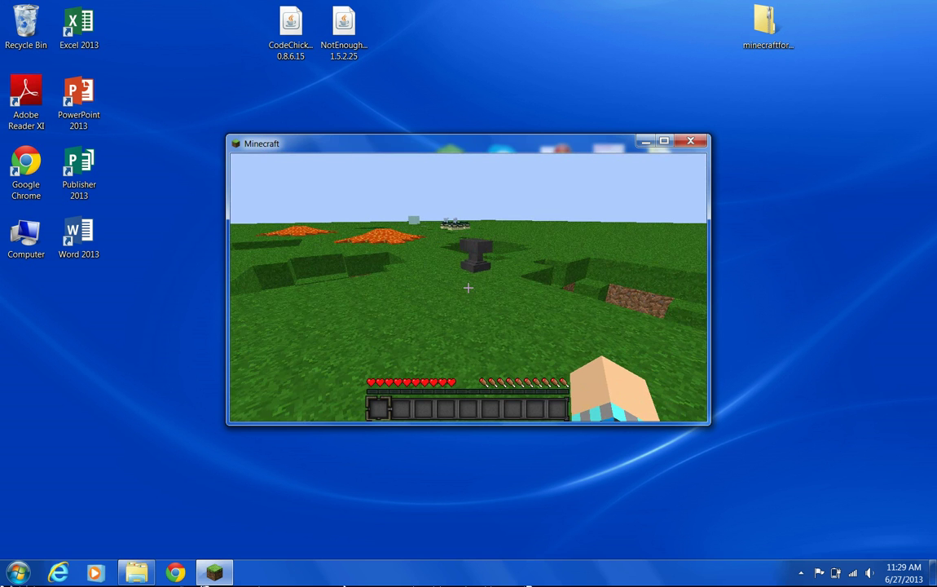